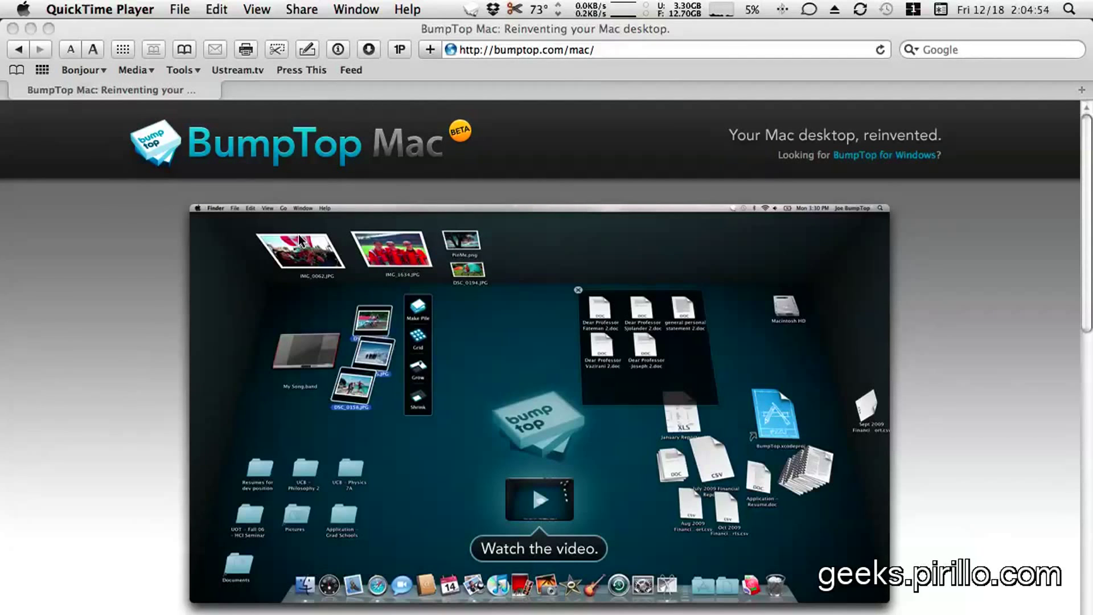
- Read through the BumpTop Mac page's feature descriptions and highlight the text "supports multitouch gestures"
{"action": "scroll", "coordinate": [298, 242], "scroll_direction": "down", "scroll_amount": 3}
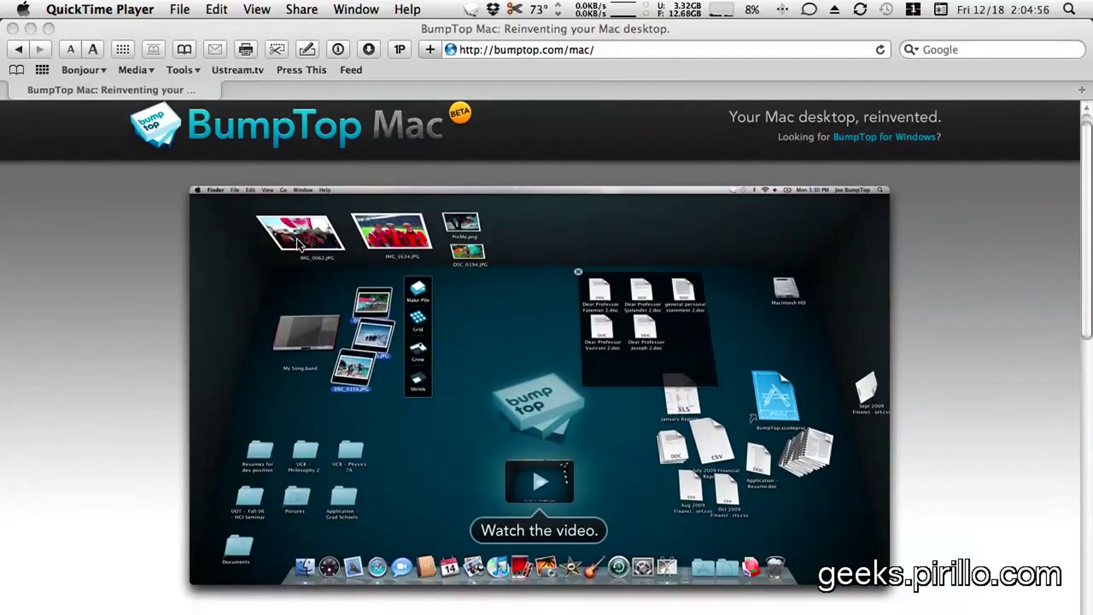
{"action": "scroll", "coordinate": [296, 246], "scroll_direction": "down", "scroll_amount": 2}
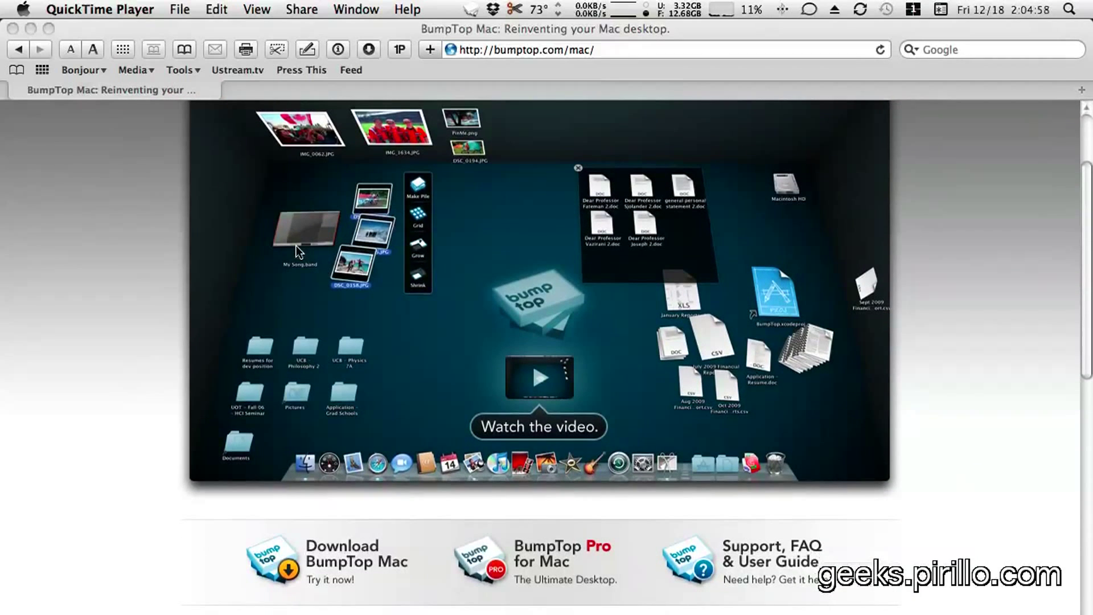
{"action": "scroll", "coordinate": [296, 250], "scroll_direction": "down", "scroll_amount": 3}
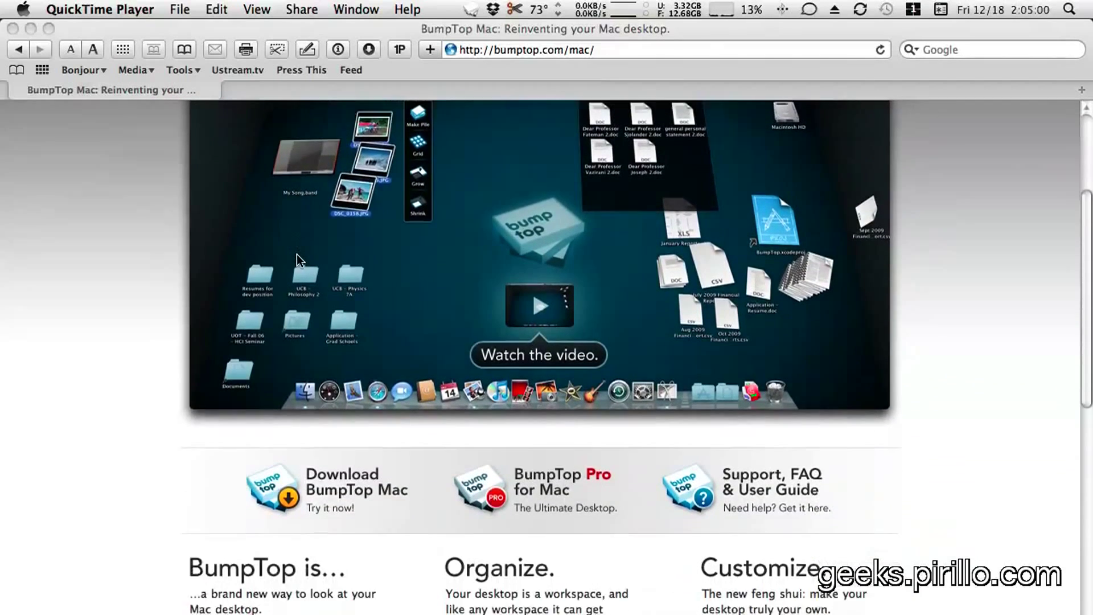
{"action": "scroll", "coordinate": [297, 260], "scroll_direction": "down", "scroll_amount": 6}
{"action": "scroll", "coordinate": [297, 260], "scroll_direction": "down", "scroll_amount": 5}
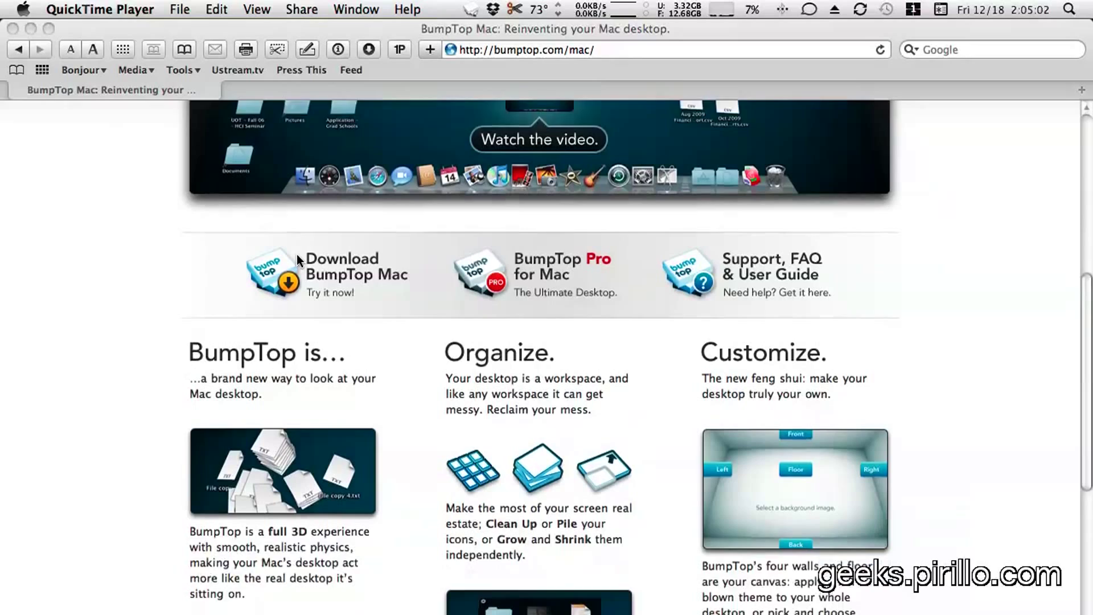
{"action": "scroll", "coordinate": [296, 254], "scroll_direction": "down", "scroll_amount": 3}
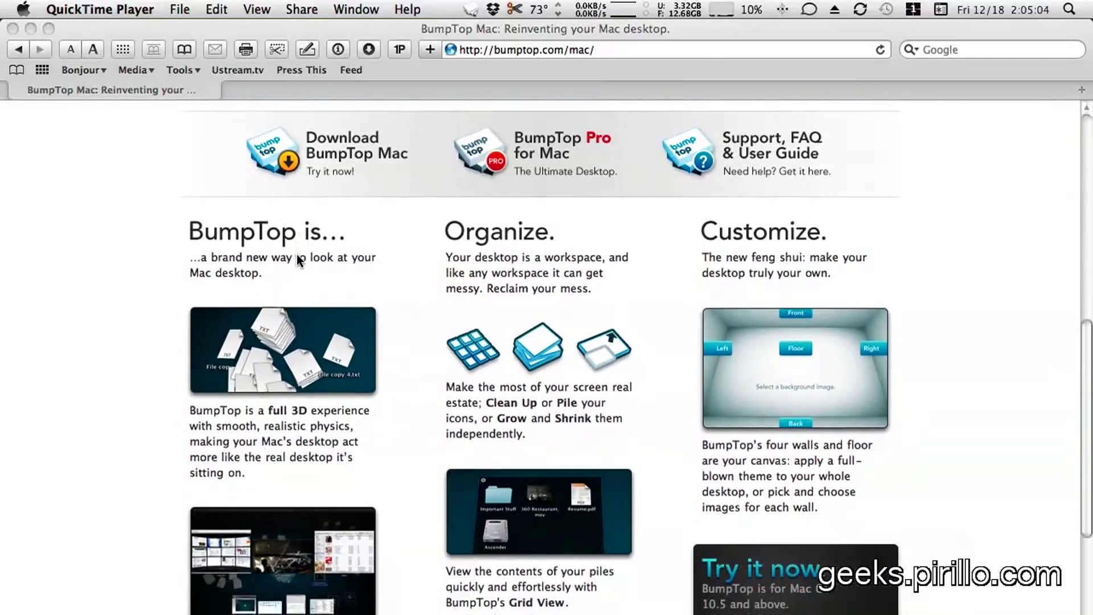
{"action": "scroll", "coordinate": [296, 254], "scroll_direction": "down", "scroll_amount": 5}
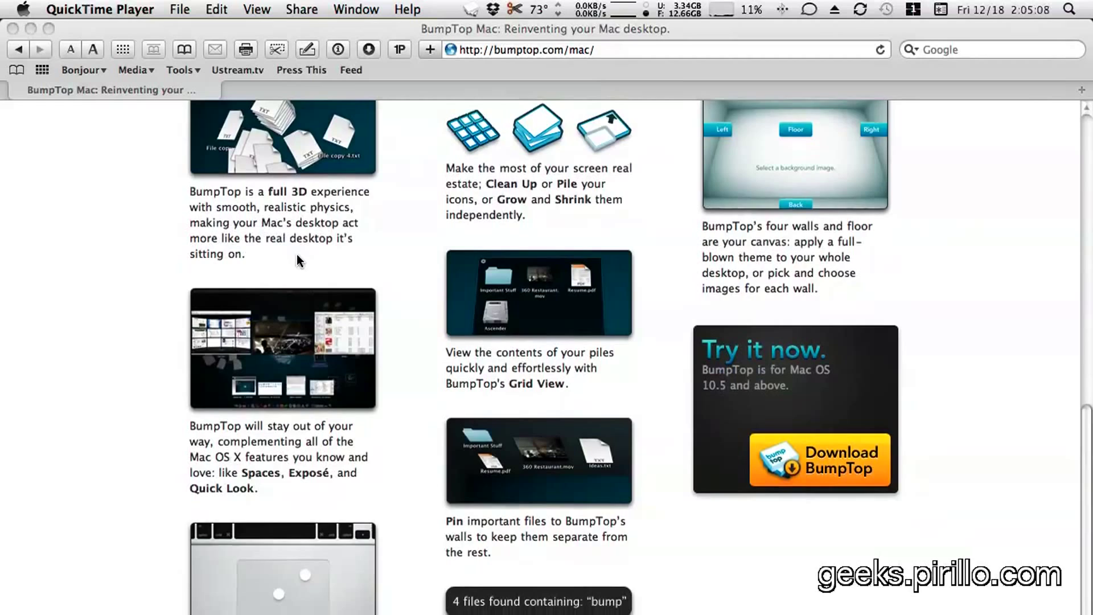
{"action": "scroll", "coordinate": [296, 254], "scroll_direction": "down", "scroll_amount": 4}
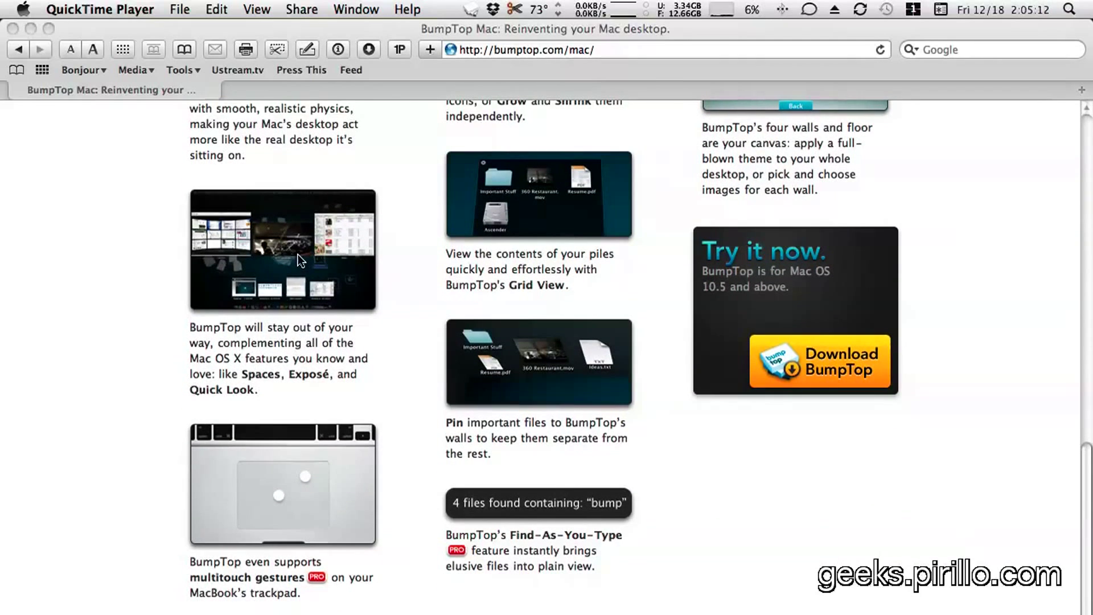
{"action": "scroll", "coordinate": [296, 254], "scroll_direction": "up", "scroll_amount": 6}
{"action": "scroll", "coordinate": [299, 259], "scroll_direction": "up", "scroll_amount": 3}
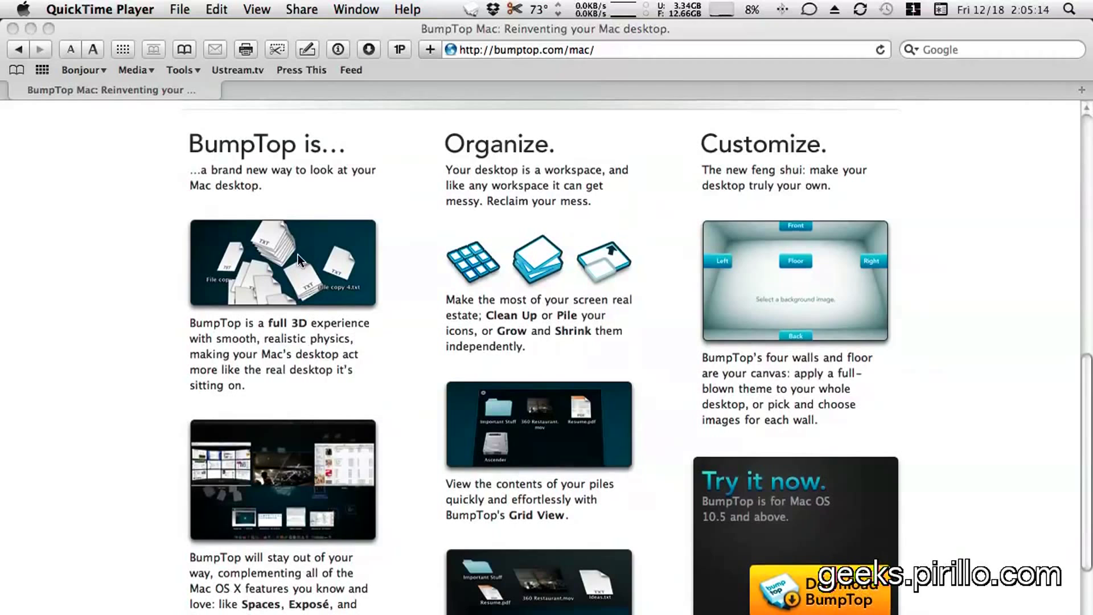
{"action": "scroll", "coordinate": [298, 255], "scroll_direction": "down", "scroll_amount": 9}
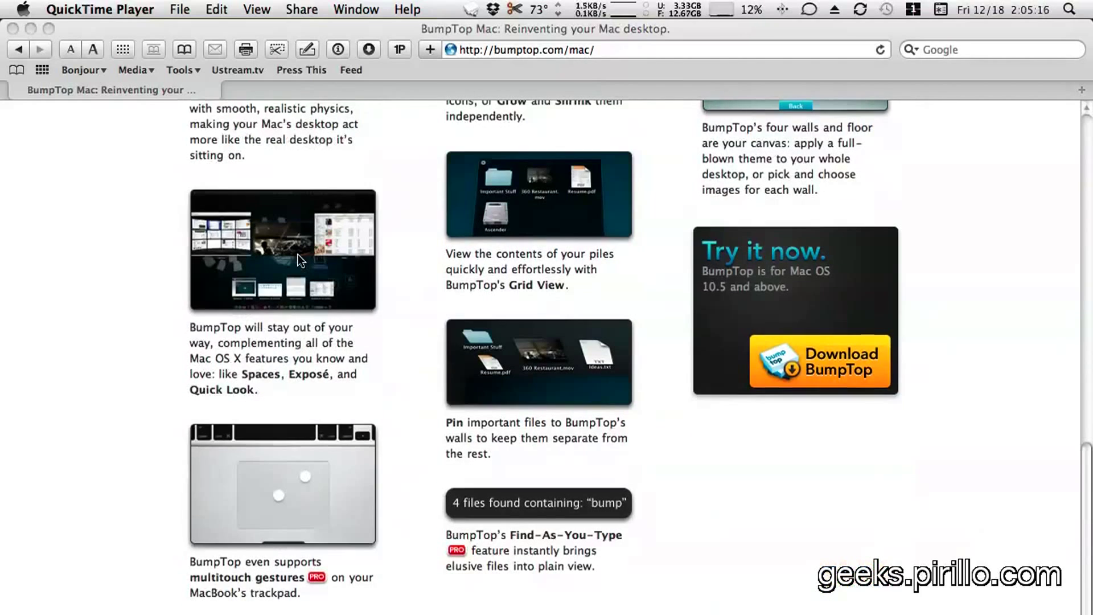
{"action": "double_click", "coordinate": [289, 573]}
{"action": "left_click_drag", "start_coordinate": [289, 574], "coordinate": [245, 577]}
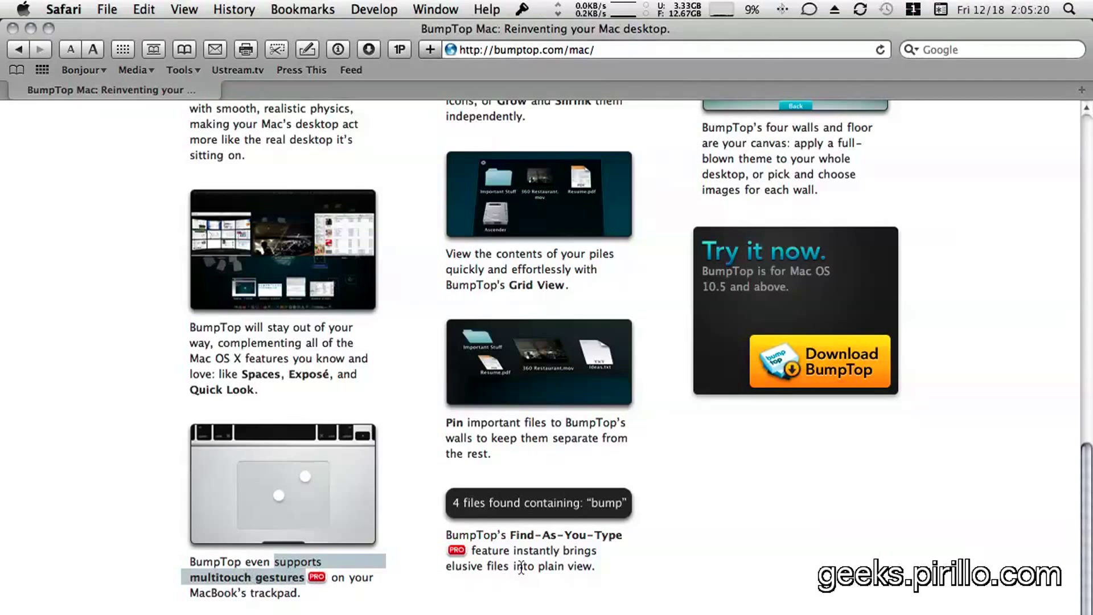
- Minimize the browser window with the BumpTop Mac page to reveal the BumpTop desktop
{"action": "scroll", "coordinate": [600, 564], "scroll_direction": "up", "scroll_amount": 11}
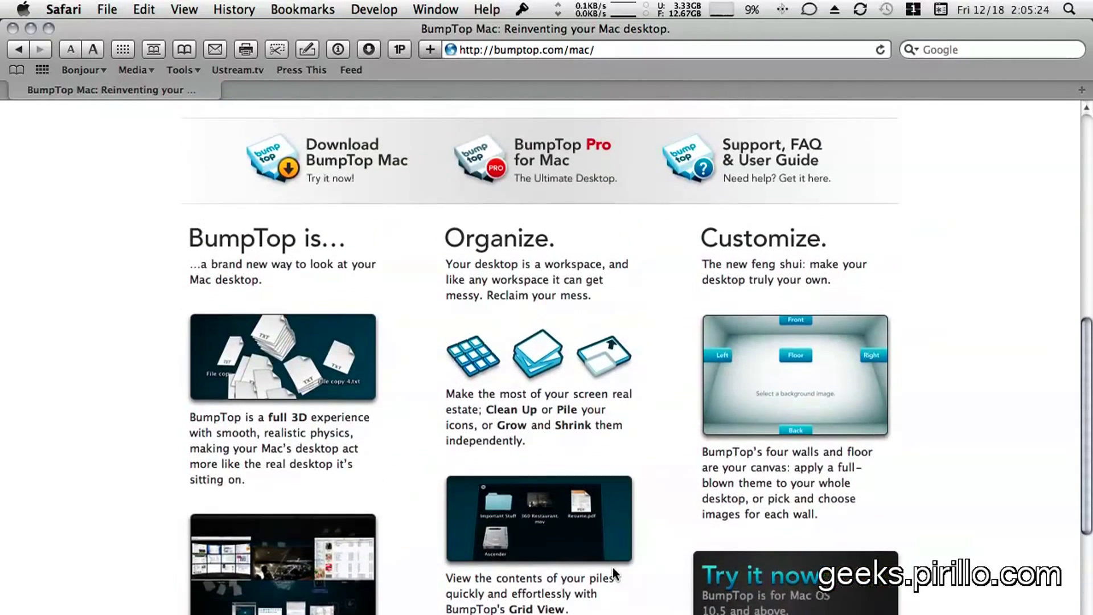
{"action": "scroll", "coordinate": [613, 574], "scroll_direction": "up", "scroll_amount": 10}
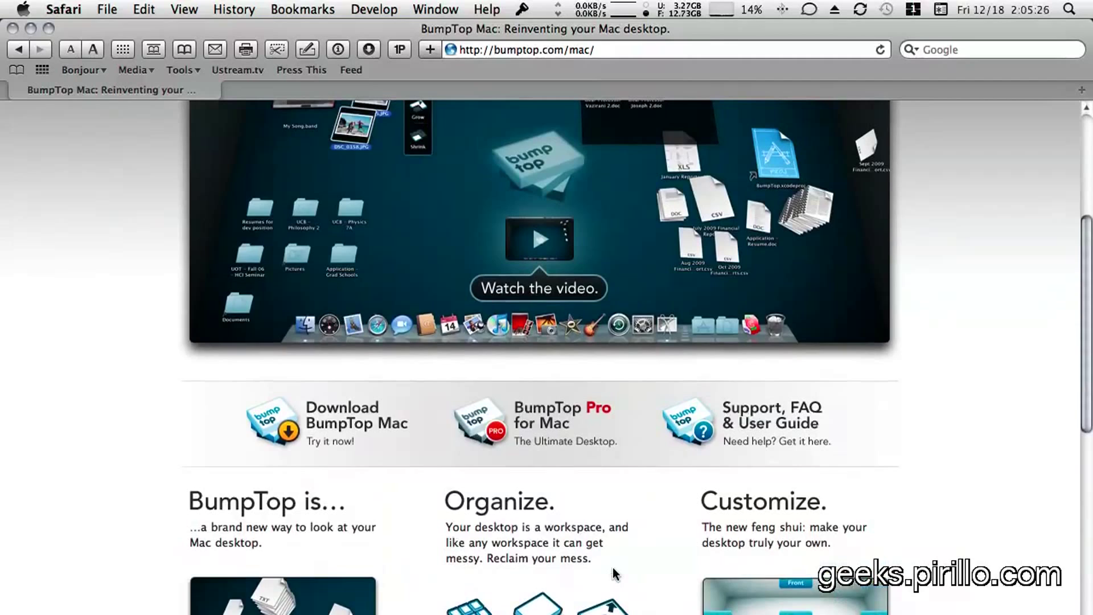
{"action": "scroll", "coordinate": [613, 574], "scroll_direction": "up", "scroll_amount": 9}
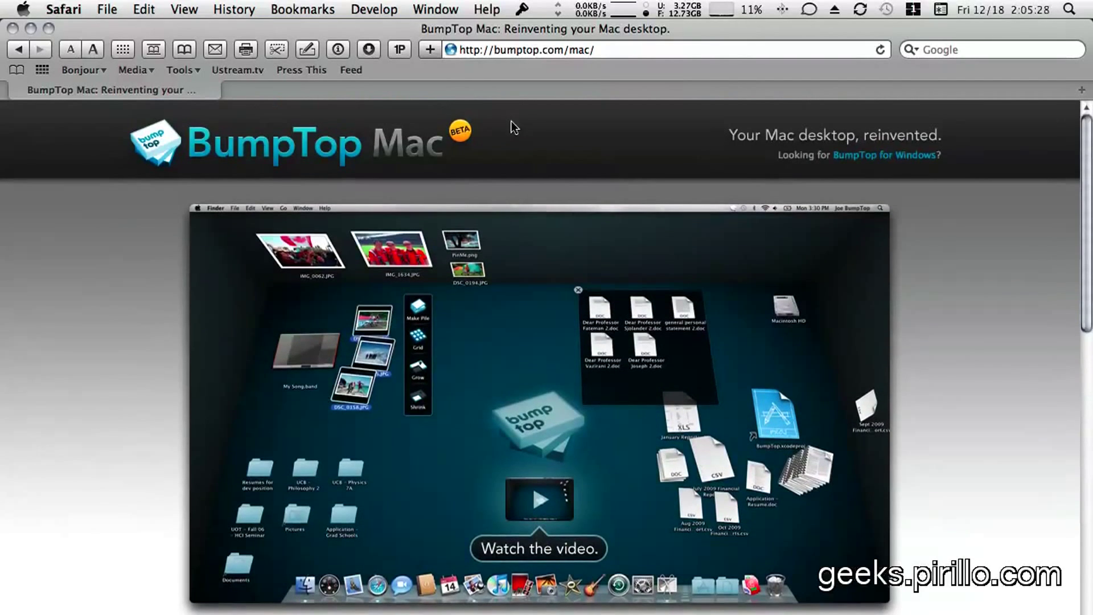
{"action": "double_click", "coordinate": [527, 33]}
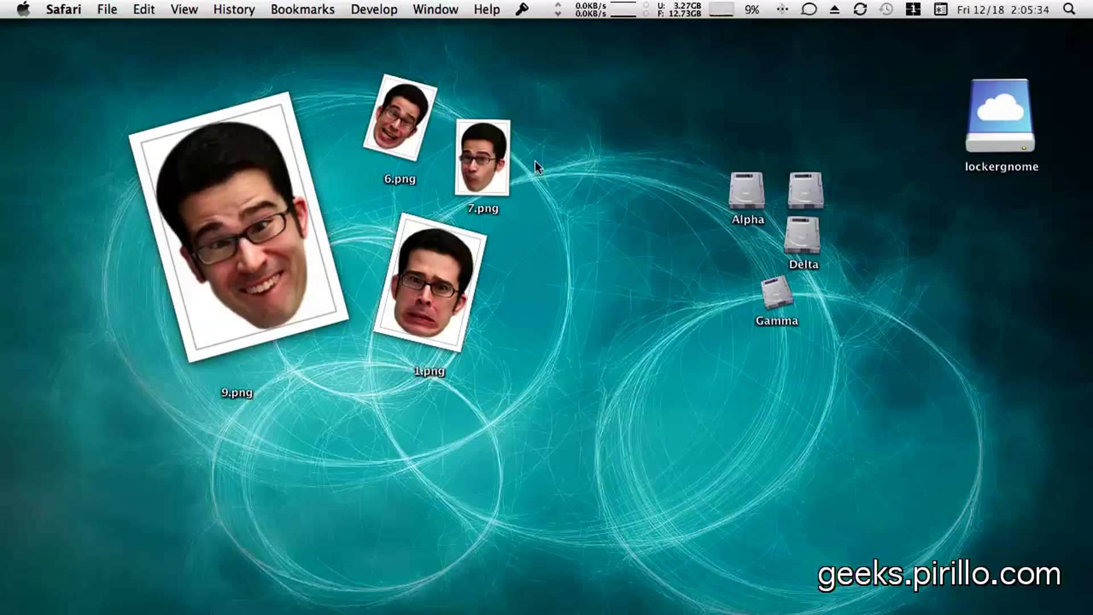
- Make a pile from 9.png, 6.png, 7.png and 1.png and move it to the desktop floor's lower-left area
{"action": "mouse_move", "coordinate": [494, 405]}
{"action": "left_mouse_down"}
{"action": "mouse_move", "coordinate": [191, 361]}
{"action": "mouse_move", "coordinate": [387, 42]}
{"action": "mouse_move", "coordinate": [508, 111]}
{"action": "mouse_move", "coordinate": [513, 135]}
{"action": "left_mouse_up"}
{"action": "left_click", "coordinate": [579, 115]}
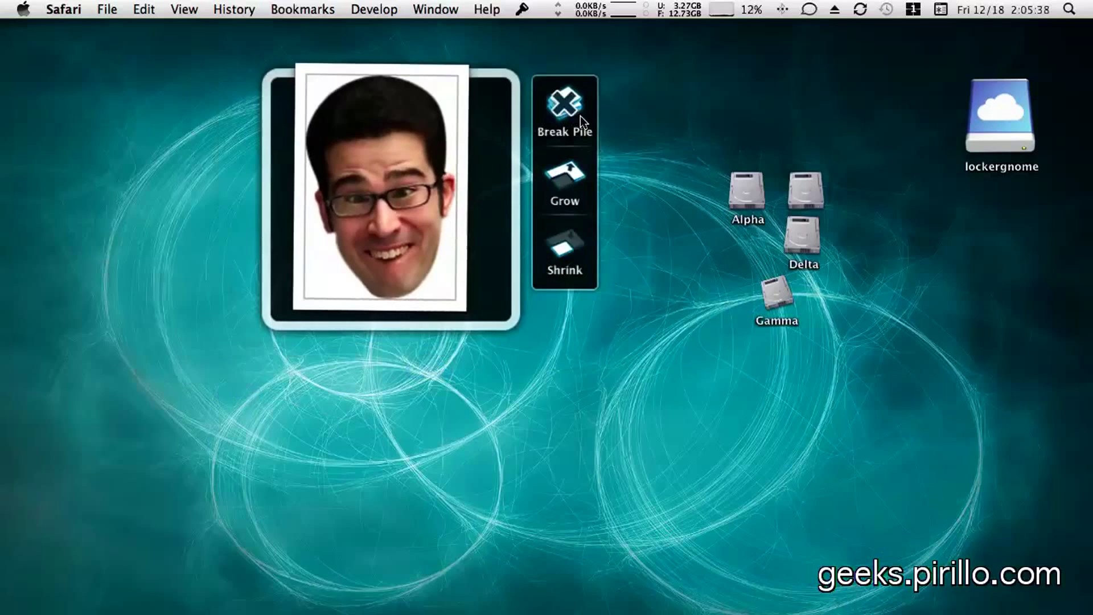
{"action": "left_click_drag", "start_coordinate": [385, 235], "coordinate": [292, 475]}
- Arrange the Alpha, Beta, Delta and Gamma drives in a grid on the upper-left part of the desktop floor
{"action": "mouse_move", "coordinate": [718, 149]}
{"action": "left_mouse_down"}
{"action": "mouse_move", "coordinate": [922, 341]}
{"action": "mouse_move", "coordinate": [825, 165]}
{"action": "mouse_move", "coordinate": [404, 168]}
{"action": "left_mouse_up"}
{"action": "left_click", "coordinate": [871, 181]}
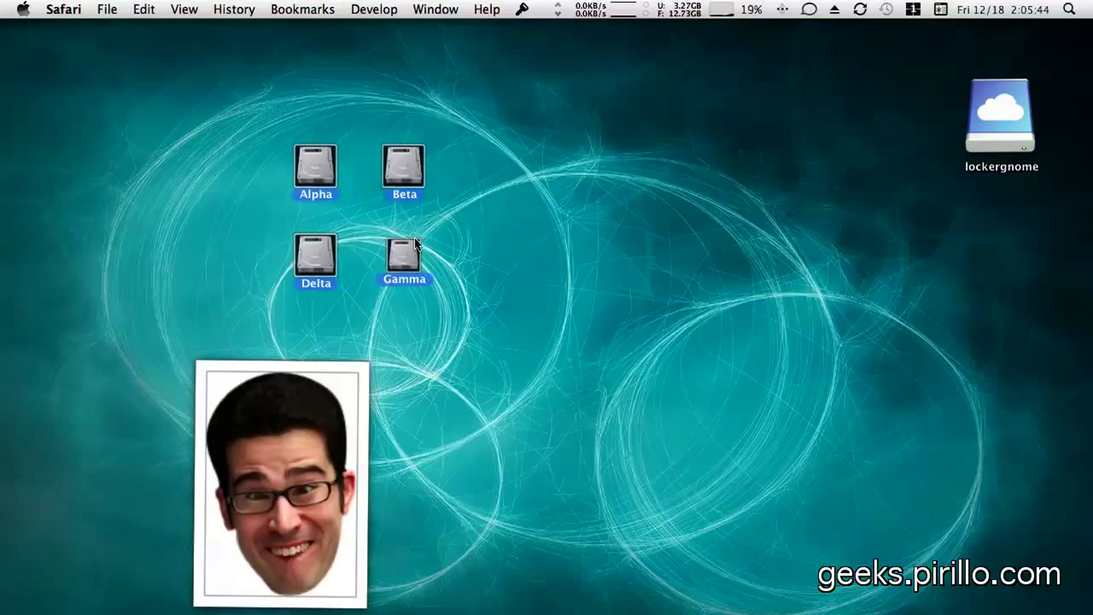
- Break the image pile apart in the floor's lower-right area and shrink its four images
{"action": "left_click_drag", "start_coordinate": [265, 505], "coordinate": [709, 469]}
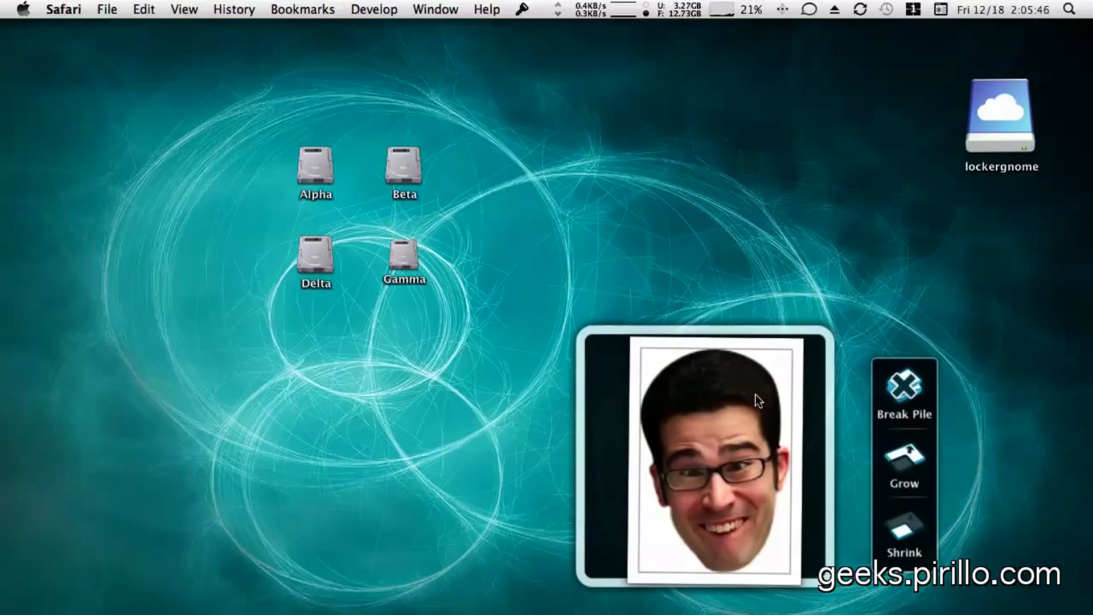
{"action": "left_click", "coordinate": [901, 387]}
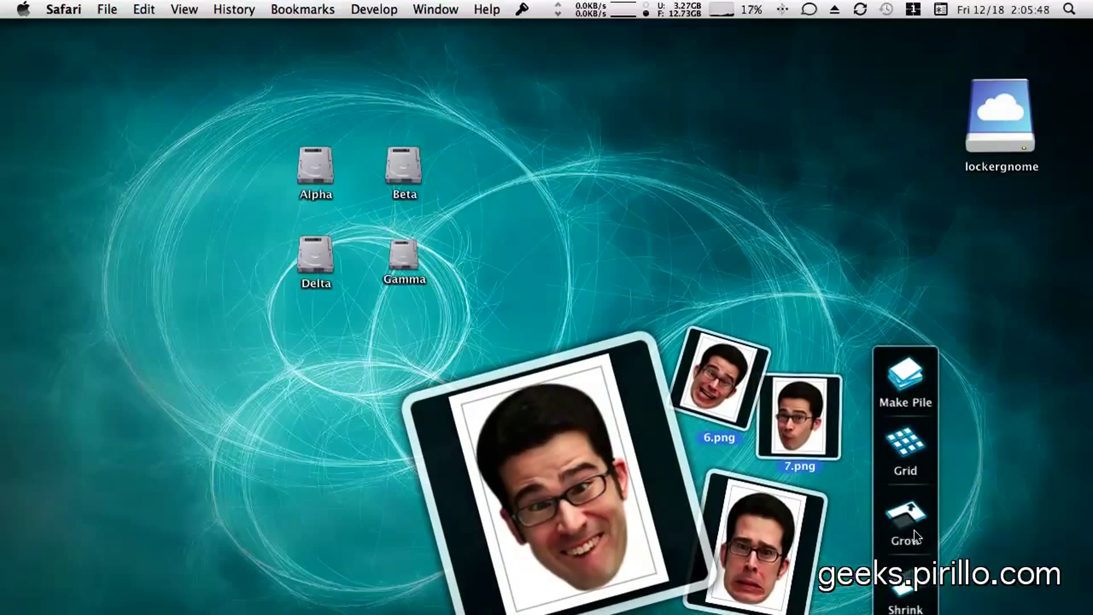
{"action": "left_click", "coordinate": [908, 594]}
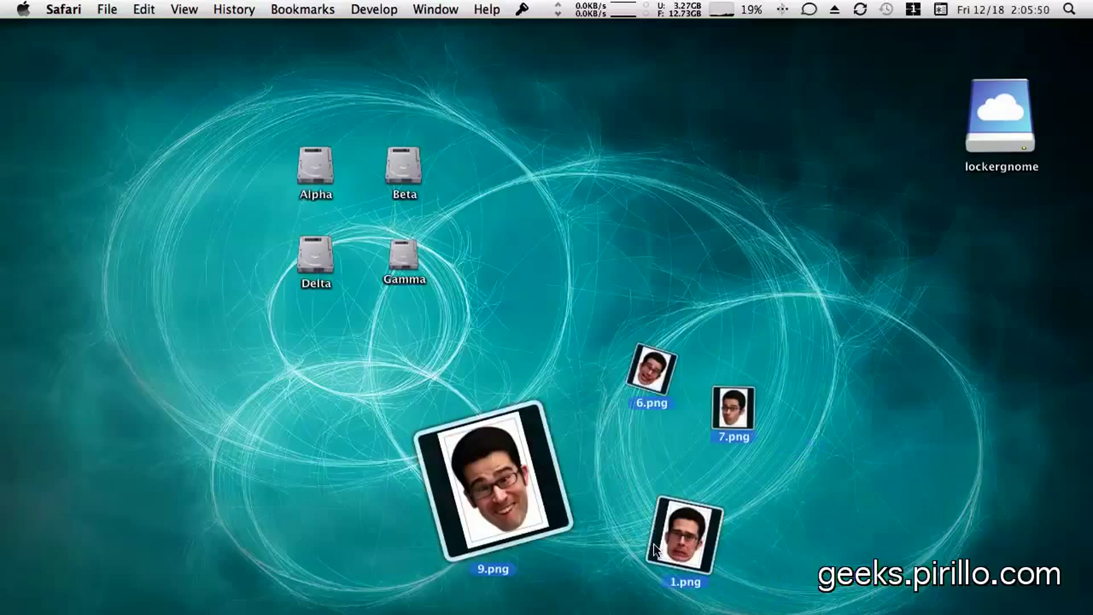
- Move the four selected images toward the floor's right edge and toss the lockergnome drive across to the left side
{"action": "left_click_drag", "start_coordinate": [655, 549], "coordinate": [1014, 477]}
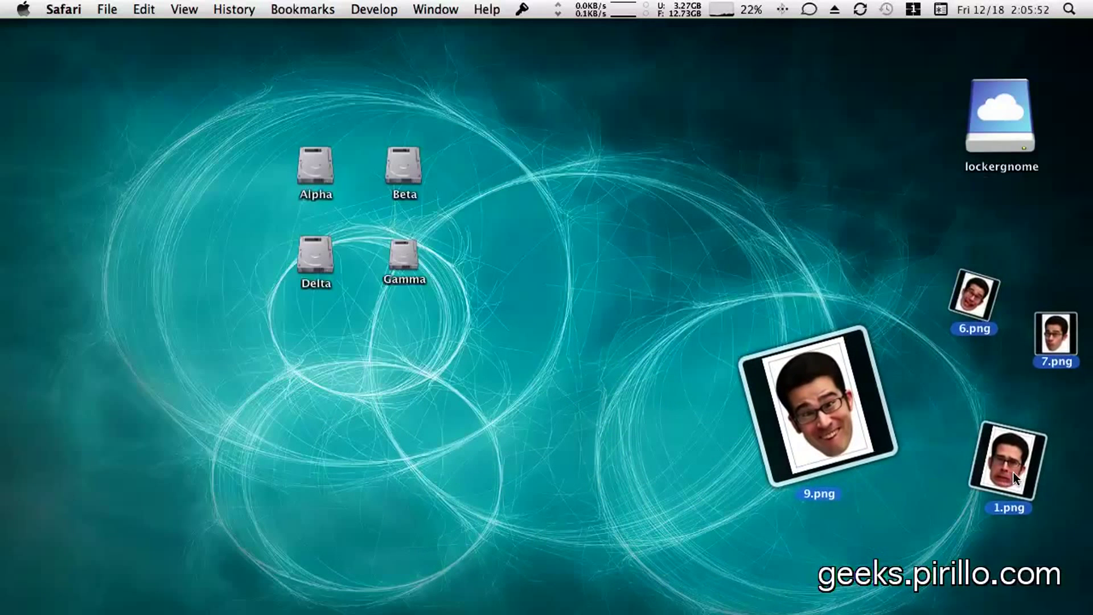
{"action": "left_click_drag", "start_coordinate": [1019, 110], "coordinate": [548, 219]}
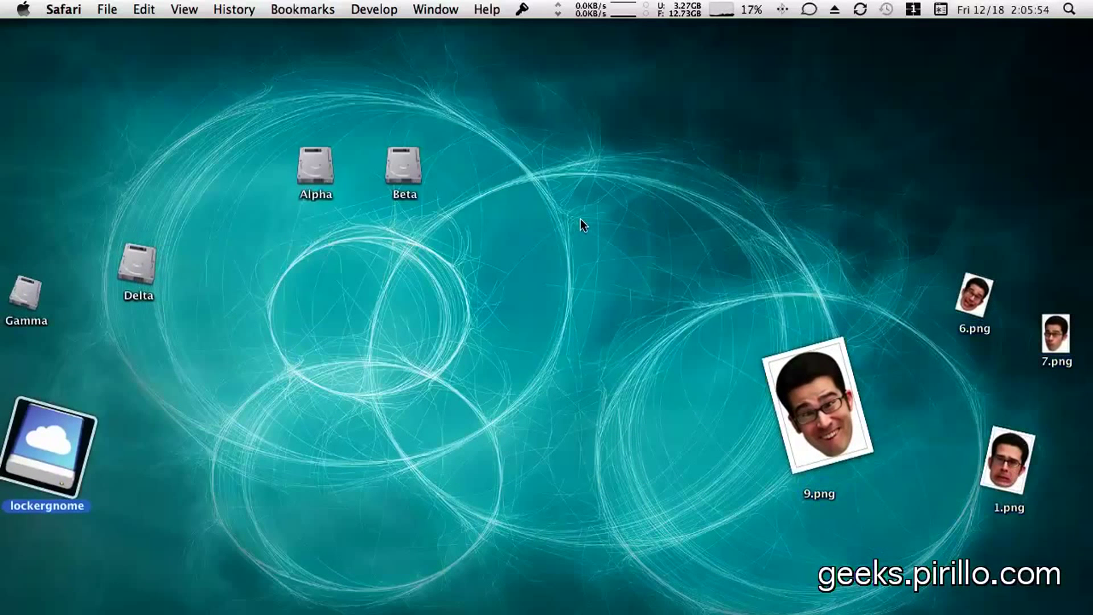
- Bring up the front wall and rearrange 8.png, 4.png and 5.png on it, placing 4.png and 5.png toward its right side
{"action": "double_click", "coordinate": [544, 45]}
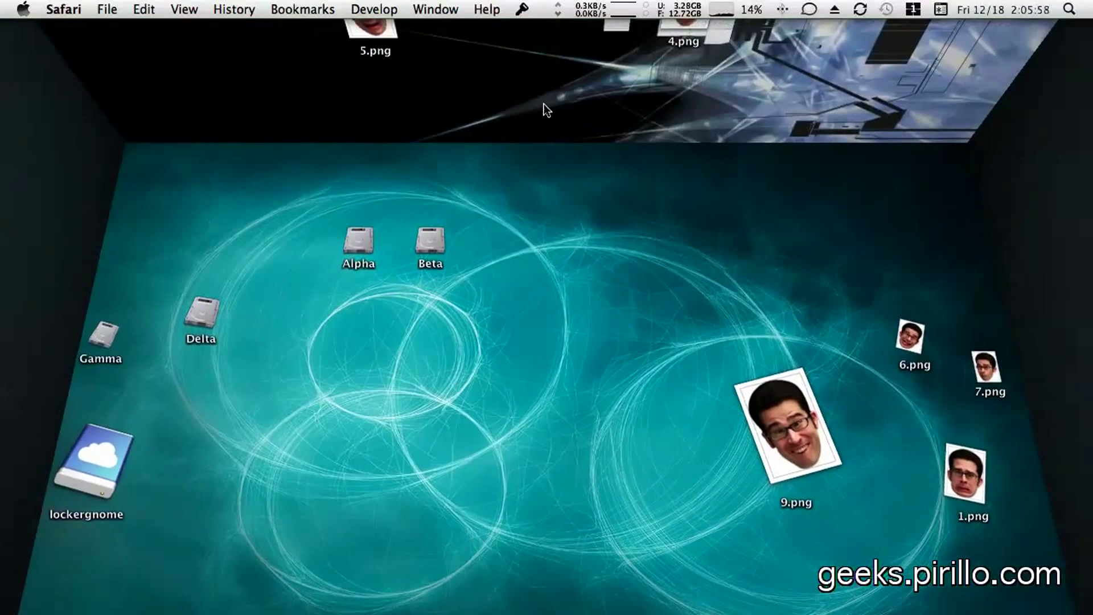
{"action": "double_click", "coordinate": [538, 96]}
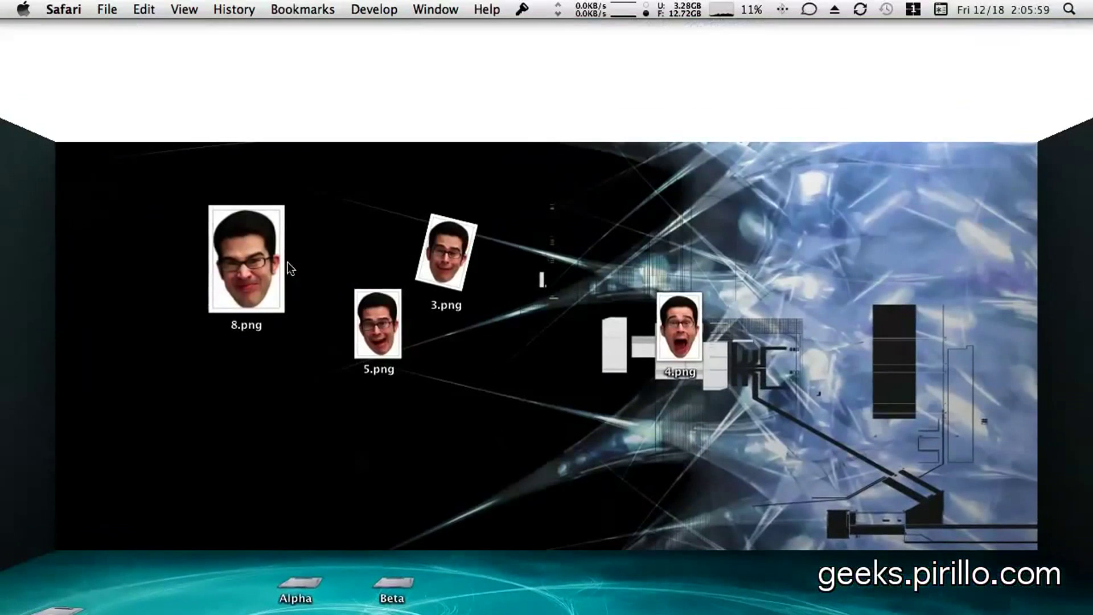
{"action": "left_click_drag", "start_coordinate": [260, 265], "coordinate": [816, 243]}
{"action": "left_click_drag", "start_coordinate": [678, 327], "coordinate": [848, 352]}
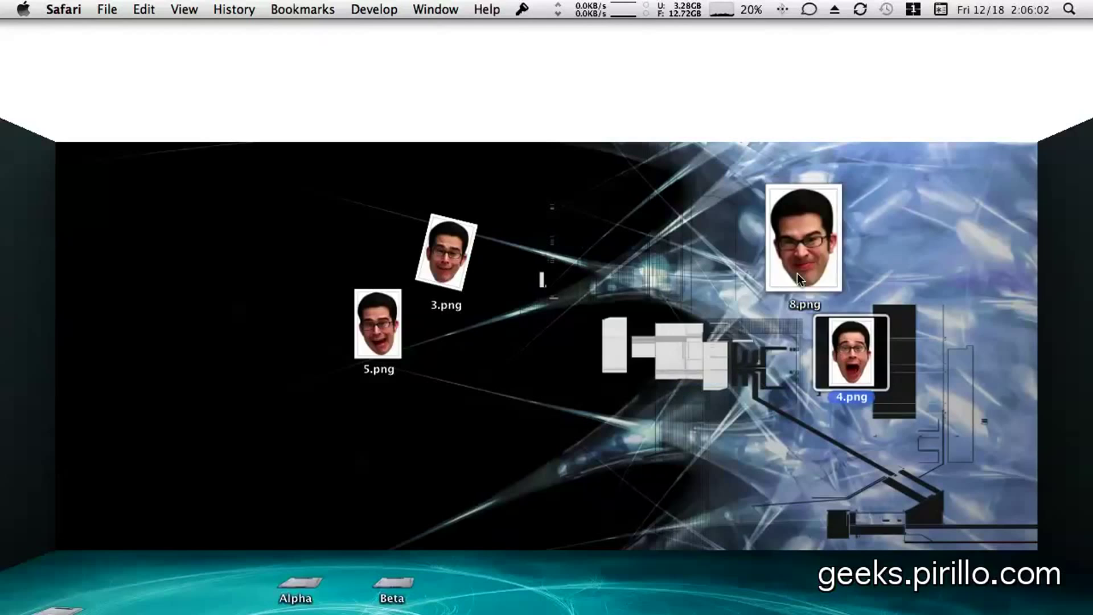
{"action": "left_click_drag", "start_coordinate": [797, 278], "coordinate": [556, 351]}
{"action": "left_click_drag", "start_coordinate": [371, 344], "coordinate": [692, 365]}
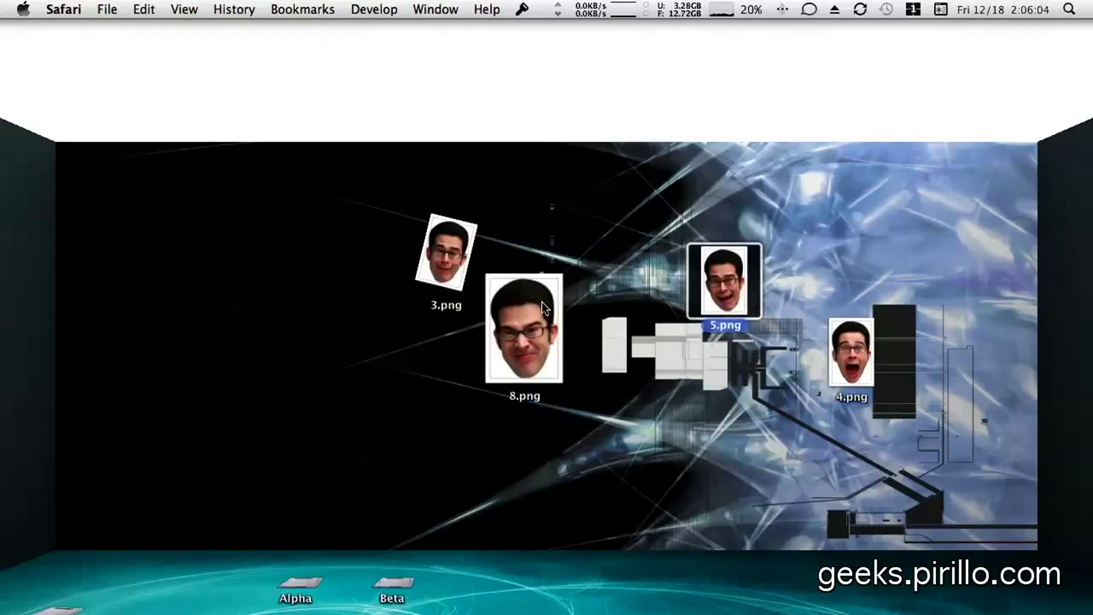
{"action": "left_click_drag", "start_coordinate": [543, 307], "coordinate": [391, 374]}
- Select all four images on the front wall, grow them and shrink them again
{"action": "mouse_move", "coordinate": [378, 237]}
{"action": "left_mouse_down"}
{"action": "mouse_move", "coordinate": [337, 463]}
{"action": "mouse_move", "coordinate": [831, 289]}
{"action": "mouse_move", "coordinate": [706, 265]}
{"action": "left_mouse_up"}
{"action": "left_click", "coordinate": [940, 289]}
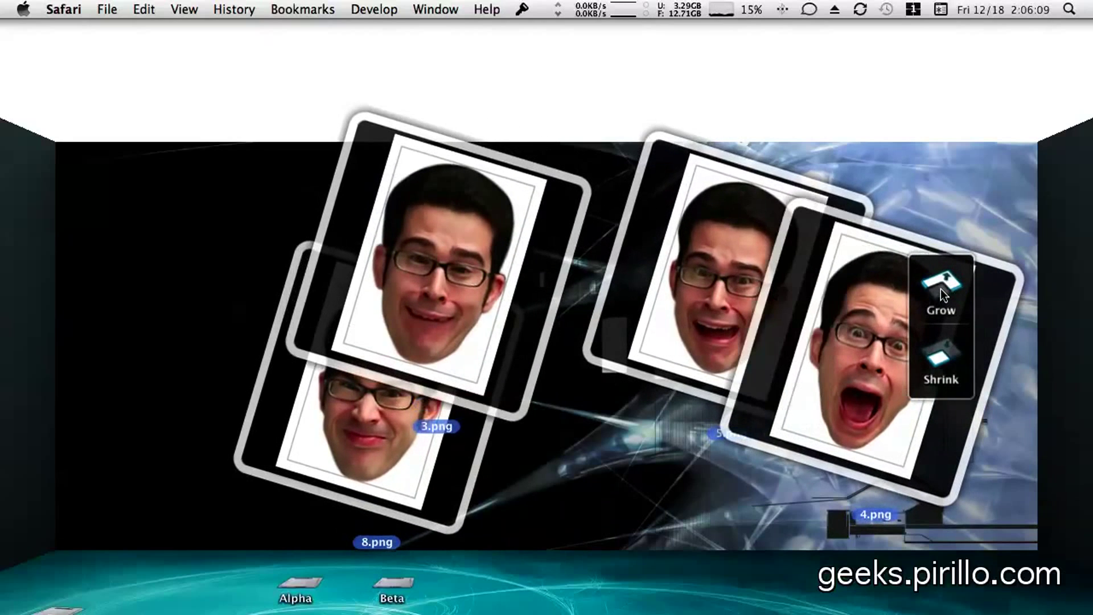
{"action": "left_click", "coordinate": [940, 355]}
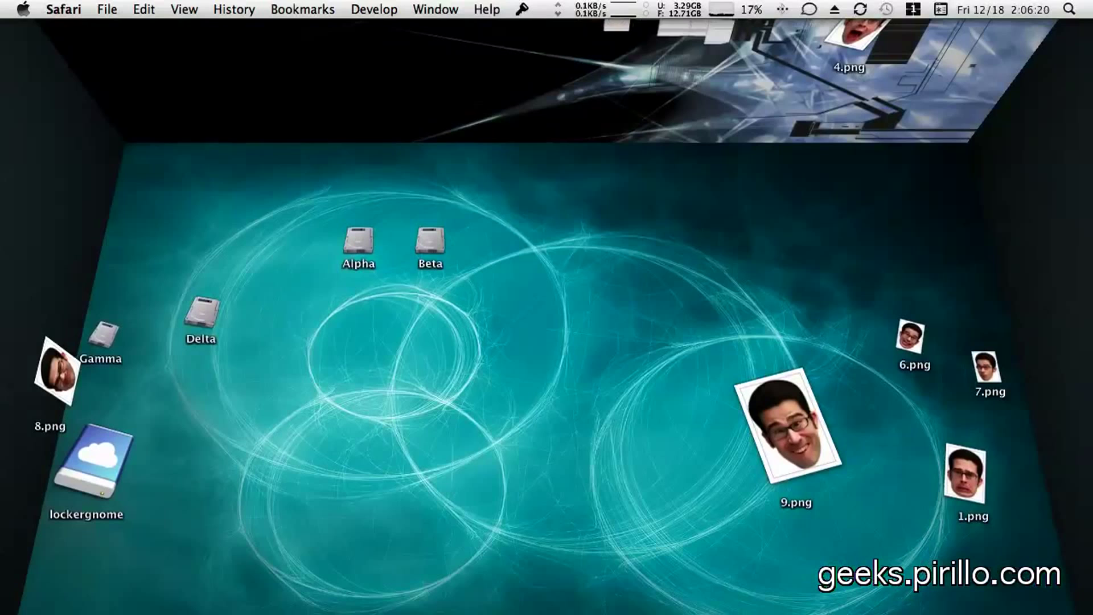
- Open the background settings and try using the floor's wallpaper for all walls
{"action": "right_click", "coordinate": [545, 336]}
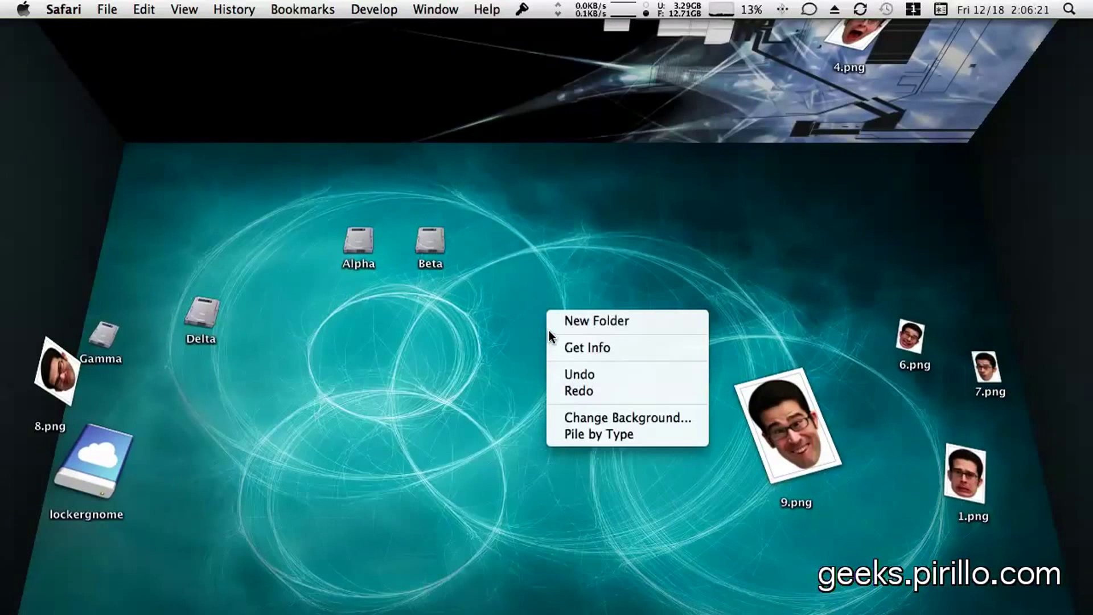
{"action": "left_click", "coordinate": [609, 417]}
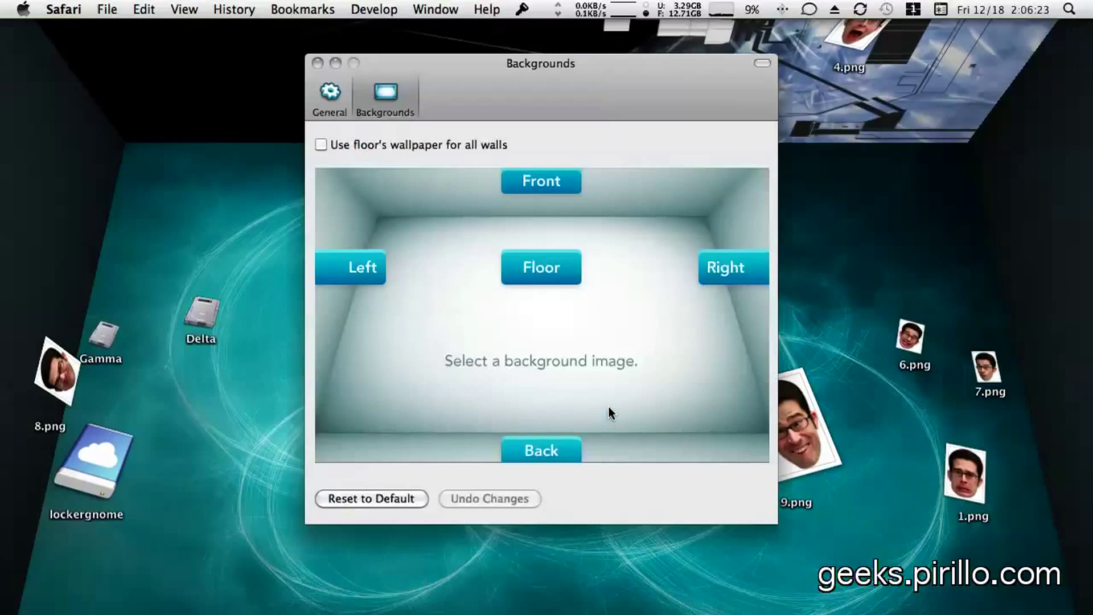
{"action": "left_click", "coordinate": [381, 140]}
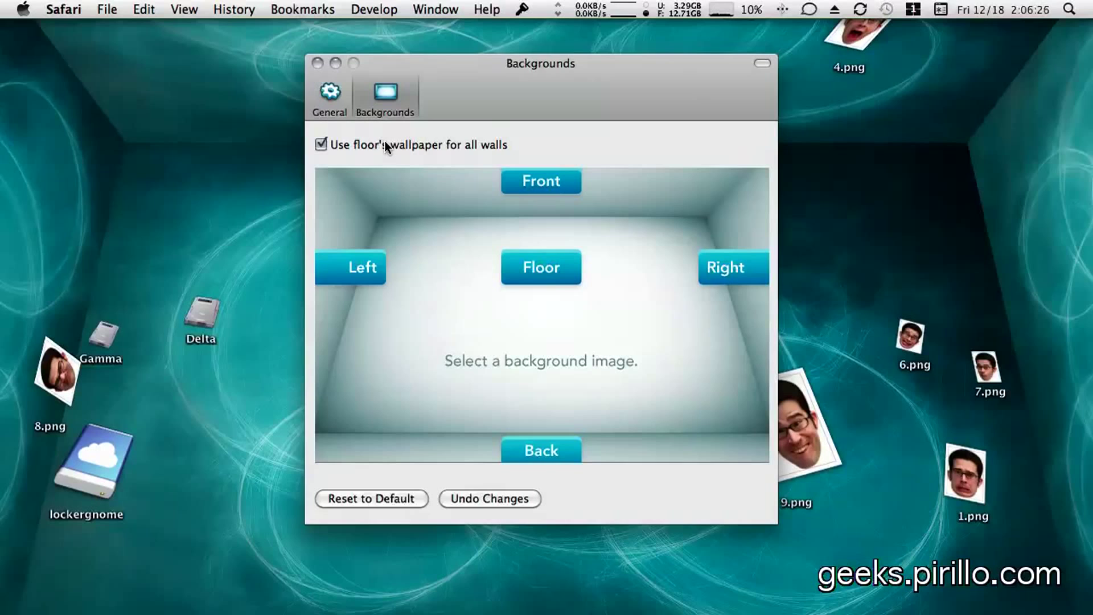
{"action": "left_click", "coordinate": [385, 143]}
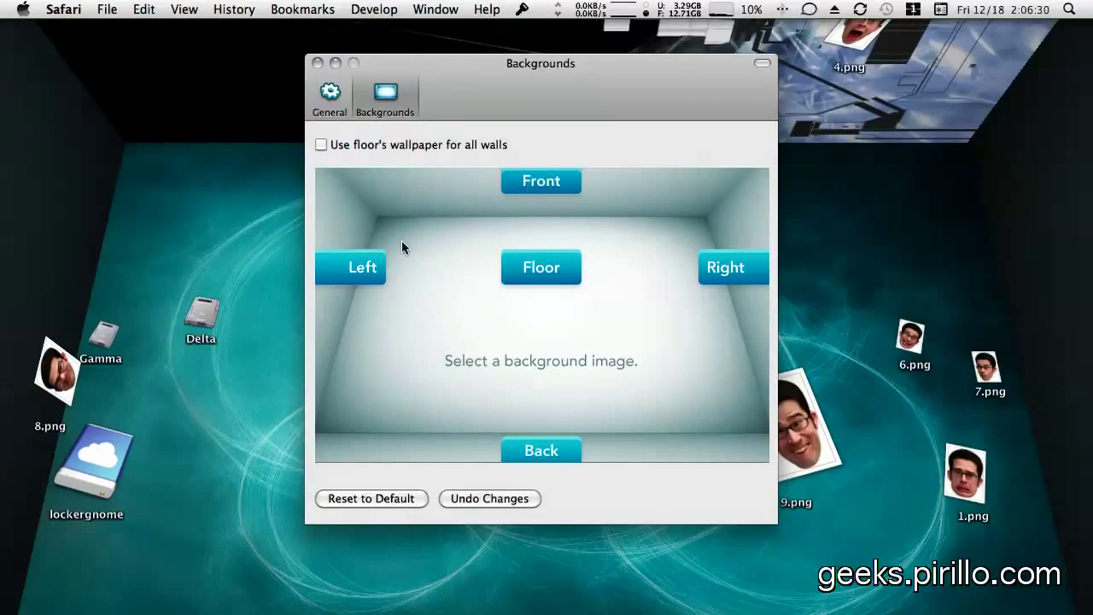
- Review the general login and update preferences and close the preferences window
{"action": "left_click", "coordinate": [332, 103]}
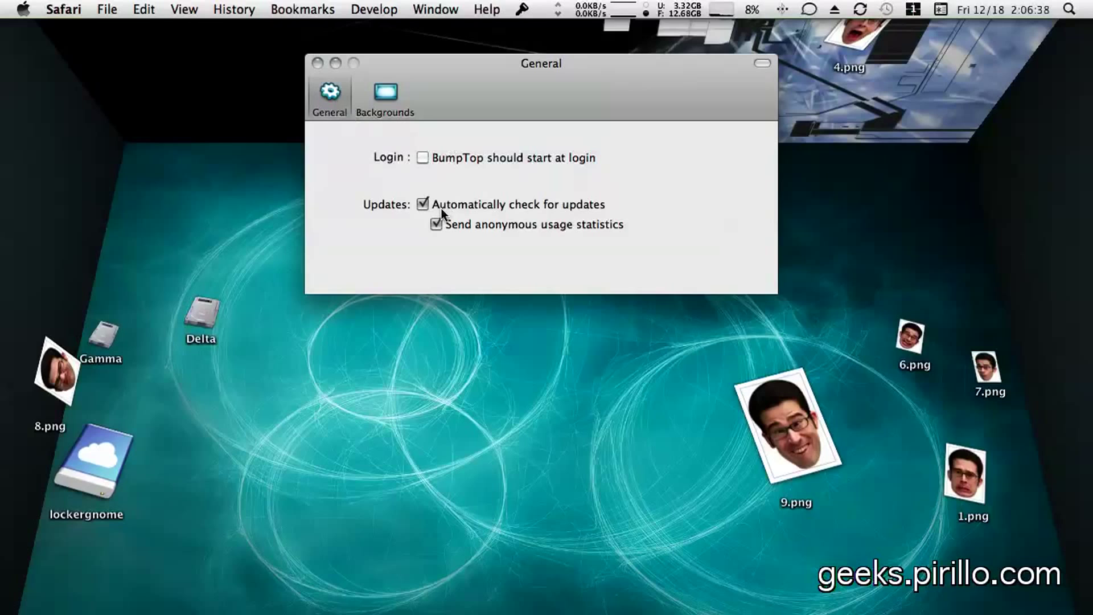
{"action": "left_click", "coordinate": [317, 62]}
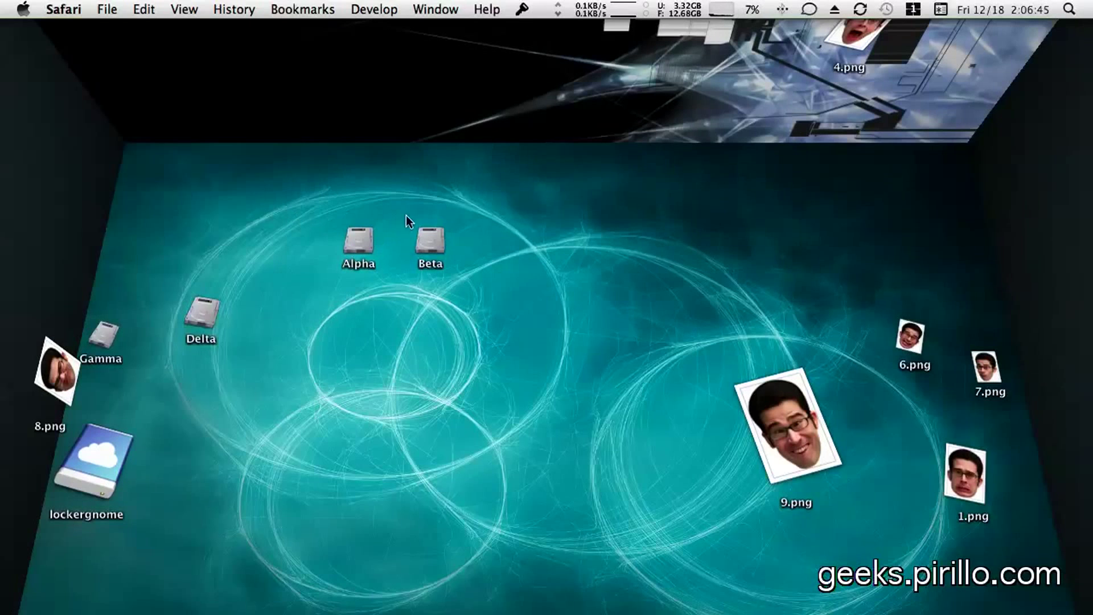
- Pull 8.png off the left wall onto the floor and toss 9.png, 1.png and 6.png across toward the drives
{"action": "double_click", "coordinate": [592, 304]}
{"action": "left_click_drag", "start_coordinate": [4, 380], "coordinate": [545, 377]}
{"action": "left_click_drag", "start_coordinate": [874, 439], "coordinate": [609, 248]}
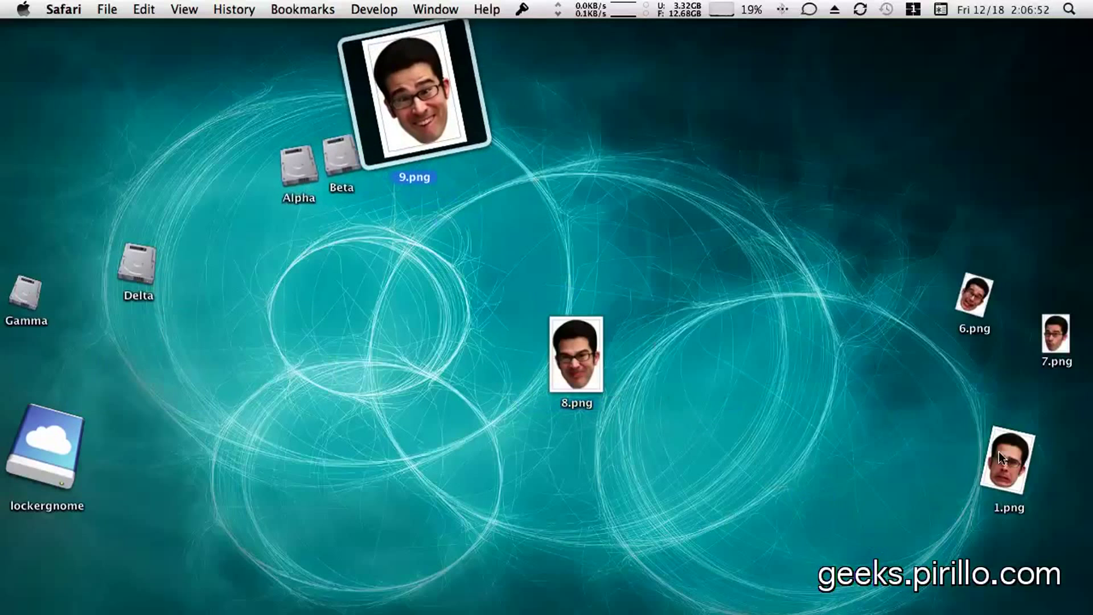
{"action": "left_click_drag", "start_coordinate": [1023, 474], "coordinate": [616, 357]}
{"action": "left_click_drag", "start_coordinate": [990, 285], "coordinate": [586, 190]}
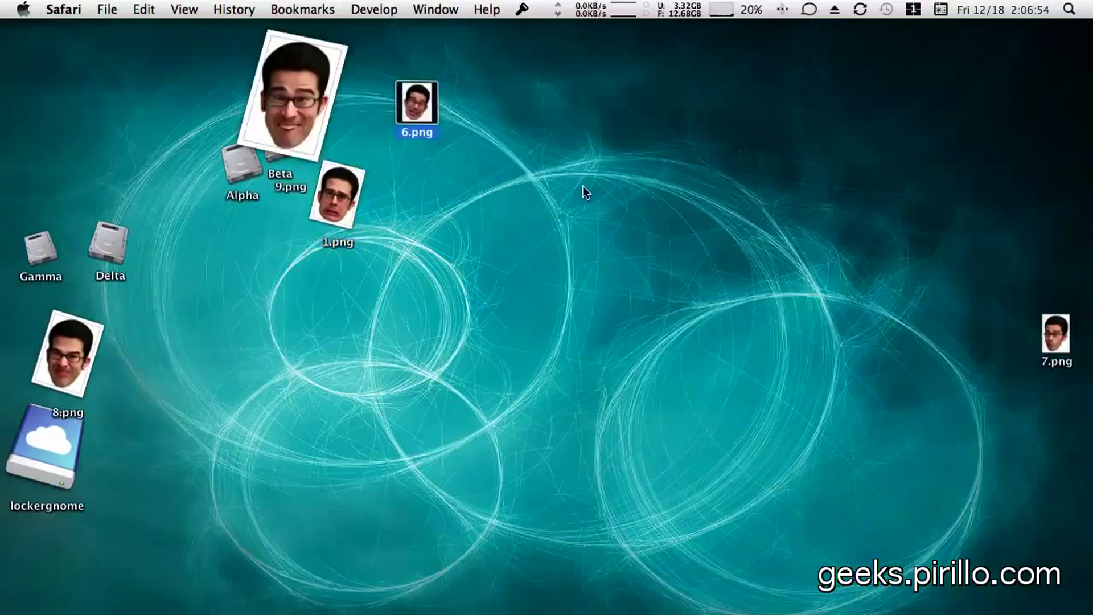
- Toss 7.png over to 6.png on the floor's left side and throw lockergnome, Alpha and Beta to the right side
{"action": "left_click_drag", "start_coordinate": [1053, 338], "coordinate": [453, 176]}
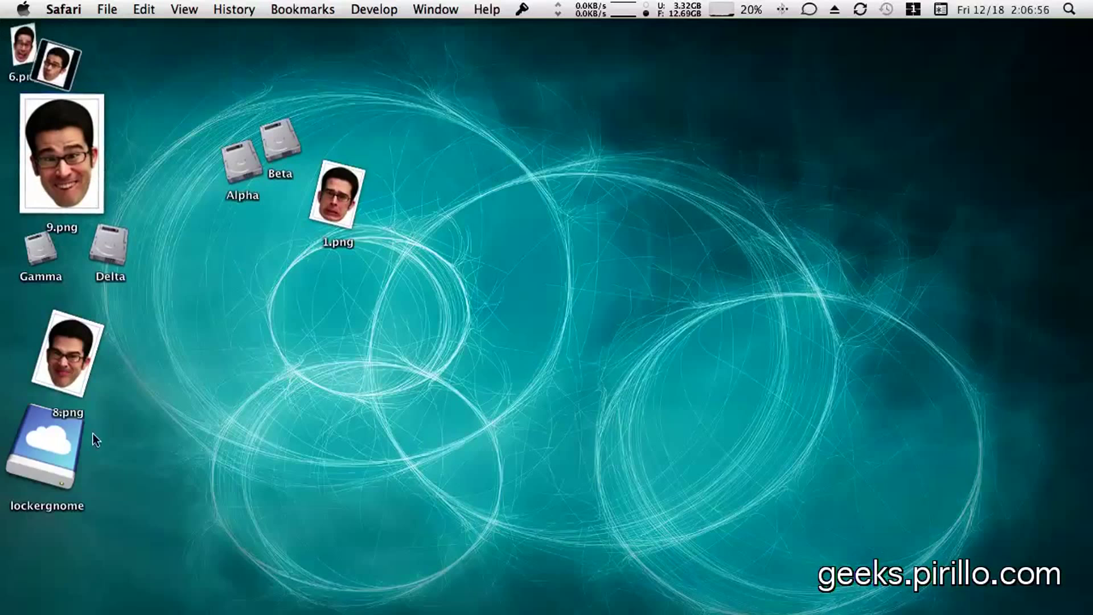
{"action": "left_click_drag", "start_coordinate": [85, 438], "coordinate": [313, 305]}
{"action": "left_click_drag", "start_coordinate": [251, 166], "coordinate": [534, 190]}
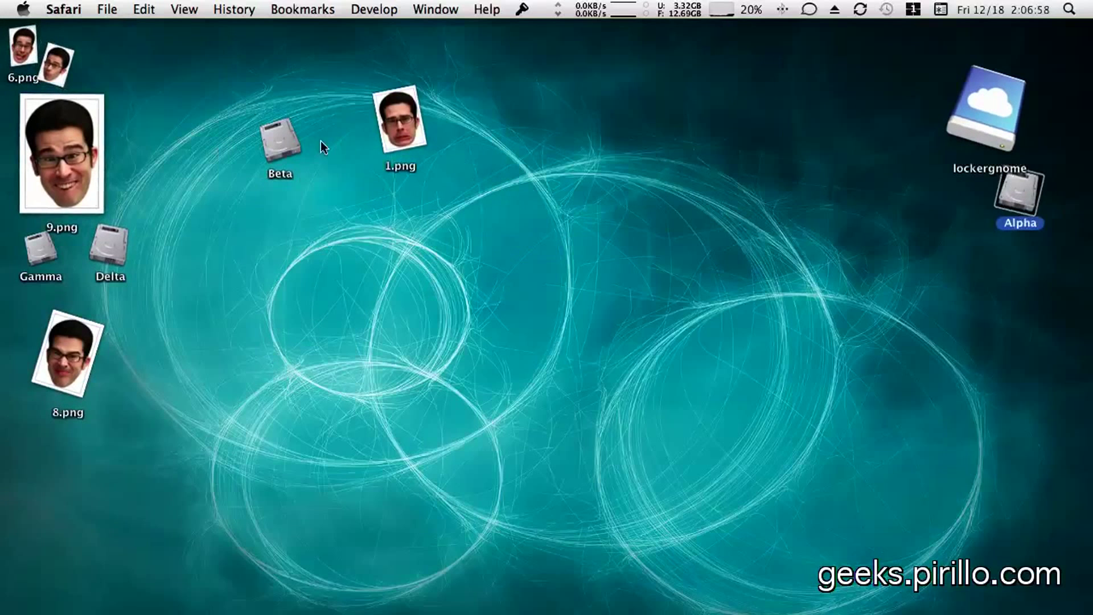
{"action": "left_click_drag", "start_coordinate": [282, 142], "coordinate": [845, 189]}
{"action": "left_click_drag", "start_coordinate": [1022, 203], "coordinate": [837, 267]}
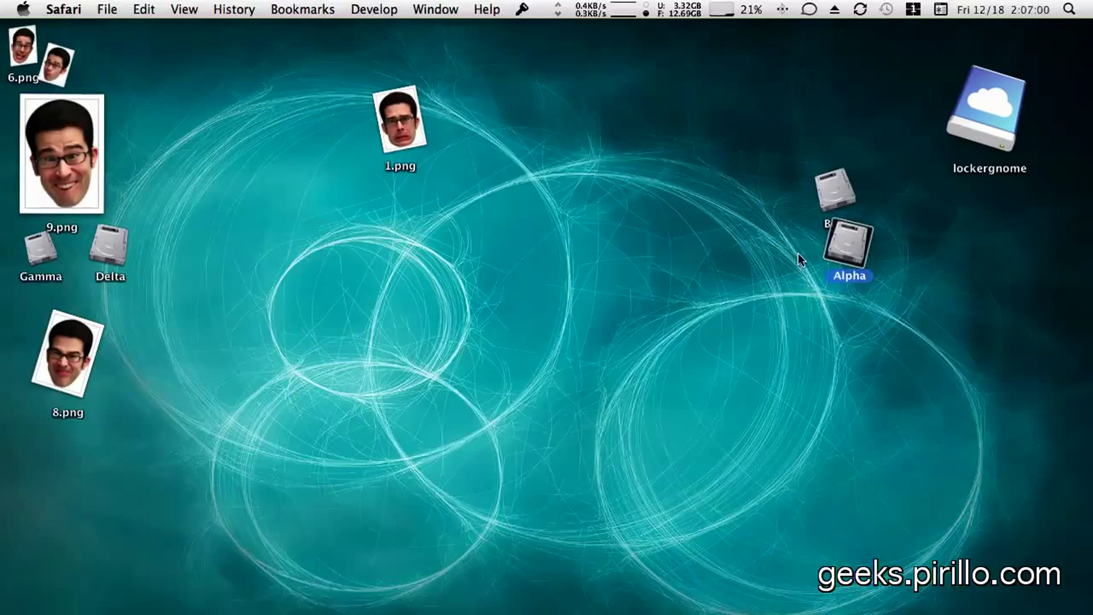
- Gather 1.png, 9.png and 8.png into a pile, and break the pile apart in the floor's near right corner
{"action": "left_click_drag", "start_coordinate": [414, 114], "coordinate": [399, 222]}
{"action": "left_click_drag", "start_coordinate": [84, 159], "coordinate": [316, 301]}
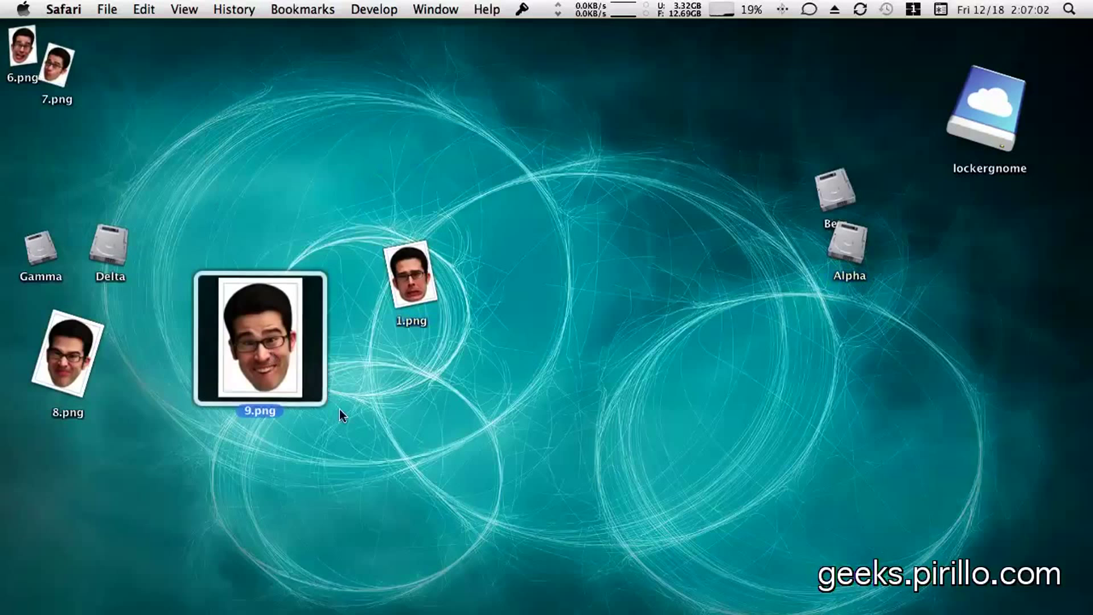
{"action": "mouse_move", "coordinate": [223, 465]}
{"action": "left_mouse_down"}
{"action": "mouse_move", "coordinate": [88, 308]}
{"action": "mouse_move", "coordinate": [465, 276]}
{"action": "left_mouse_up"}
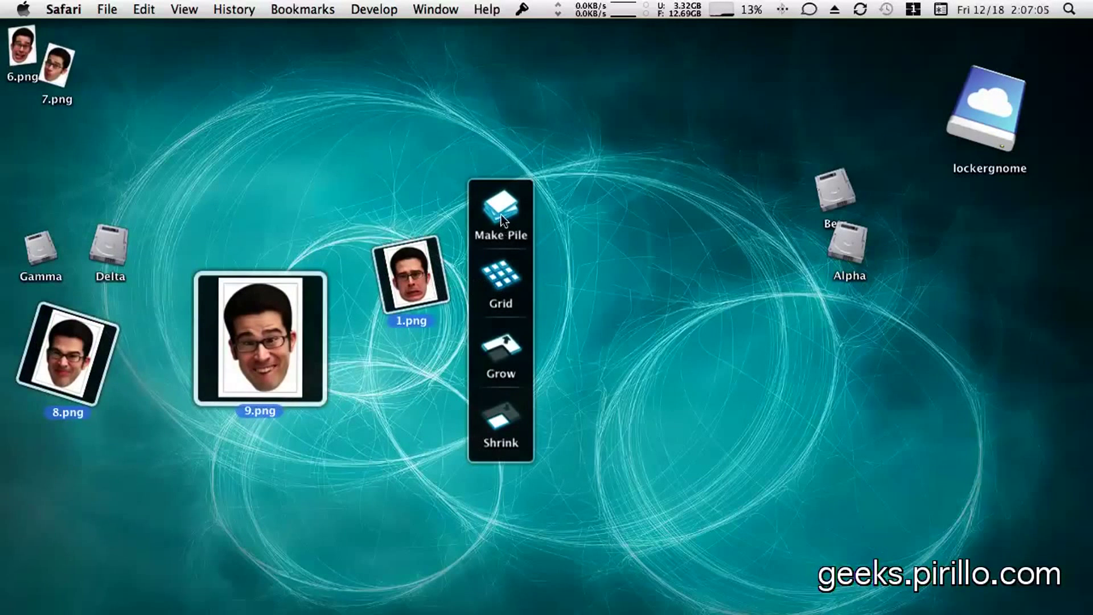
{"action": "left_click", "coordinate": [501, 219]}
{"action": "left_click_drag", "start_coordinate": [296, 310], "coordinate": [982, 471]}
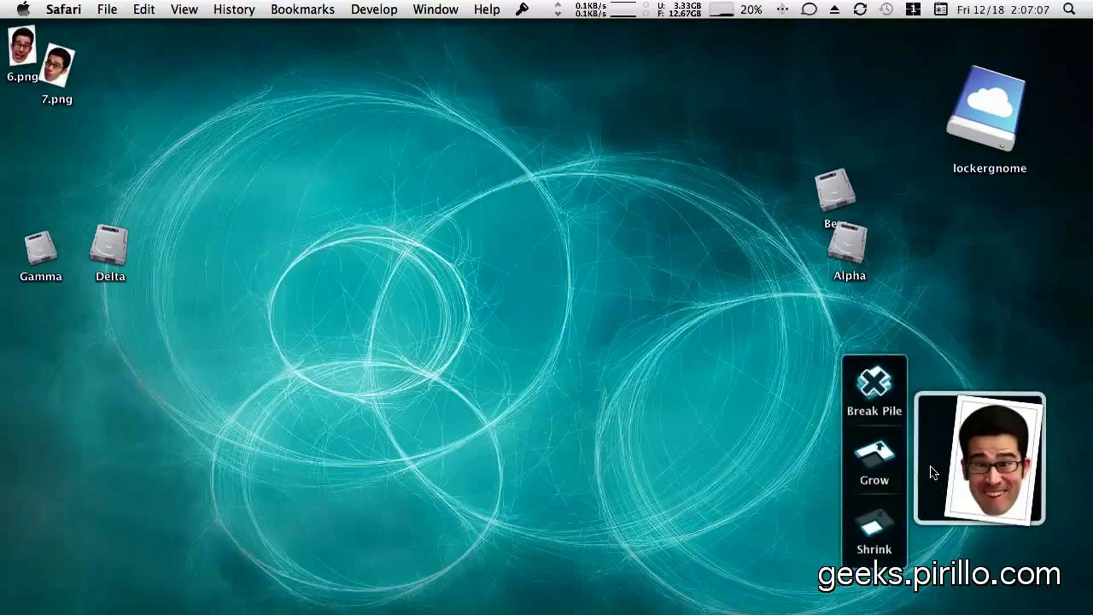
{"action": "left_click", "coordinate": [898, 410]}
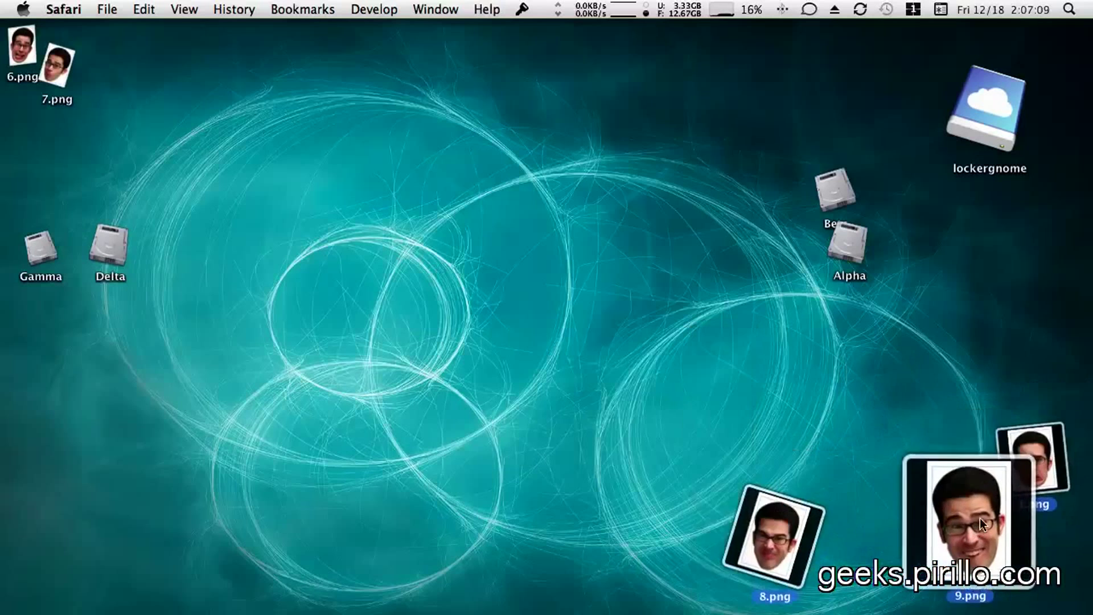
- Move 8.png, 9.png and 1.png together toward the front wall and place 6.png and 7.png just below 1.png
{"action": "left_click_drag", "start_coordinate": [979, 518], "coordinate": [497, 172]}
{"action": "left_click", "coordinate": [609, 182]}
{"action": "left_click", "coordinate": [537, 281]}
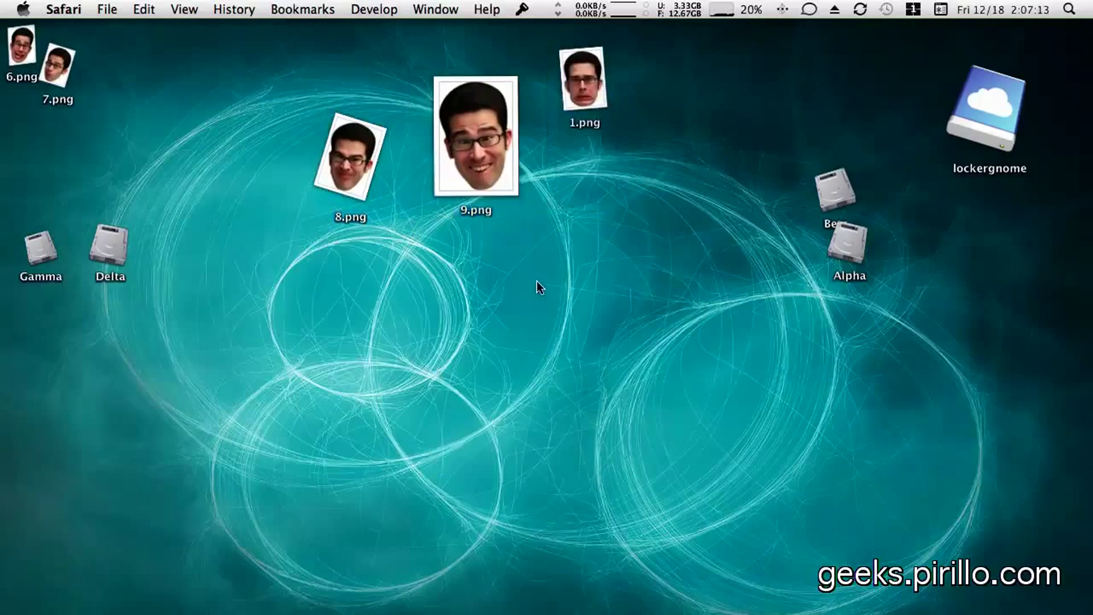
{"action": "mouse_move", "coordinate": [42, 75]}
{"action": "left_mouse_down"}
{"action": "mouse_move", "coordinate": [45, 35]}
{"action": "mouse_move", "coordinate": [576, 346]}
{"action": "mouse_move", "coordinate": [618, 228]}
{"action": "left_mouse_up"}
{"action": "left_click", "coordinate": [589, 288]}
- Gather the Gamma, Delta, Alpha and Beta drives on the floor's right side and place lockergnome above them
{"action": "mouse_move", "coordinate": [174, 302]}
{"action": "left_mouse_down"}
{"action": "mouse_move", "coordinate": [6, 241]}
{"action": "mouse_move", "coordinate": [844, 331]}
{"action": "left_mouse_up"}
{"action": "left_click_drag", "start_coordinate": [114, 251], "coordinate": [464, 301]}
{"action": "left_click_drag", "start_coordinate": [852, 245], "coordinate": [930, 256]}
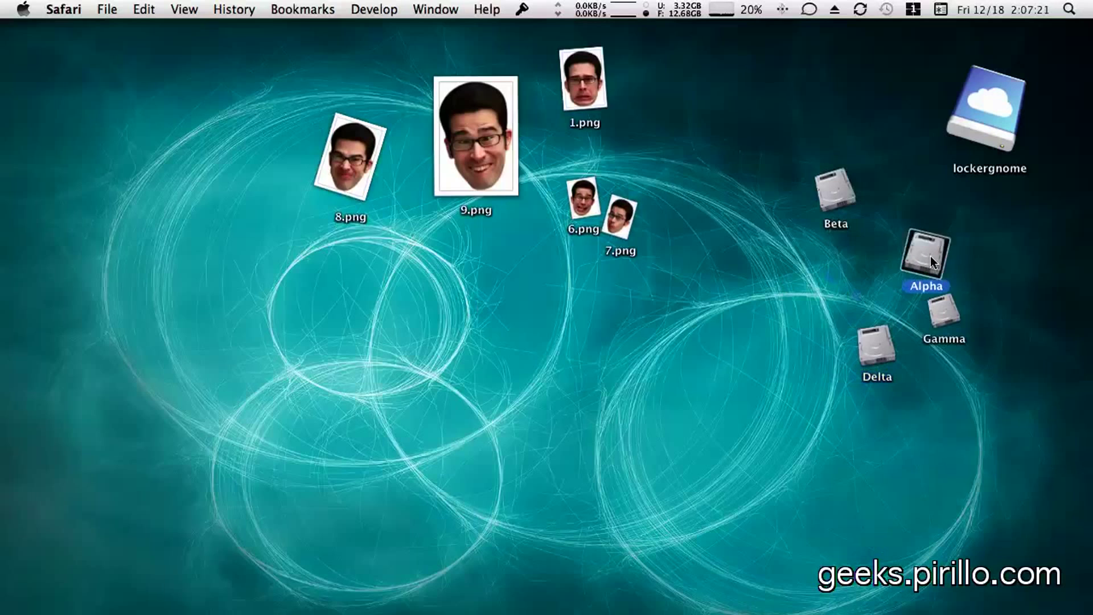
{"action": "left_click", "coordinate": [780, 341]}
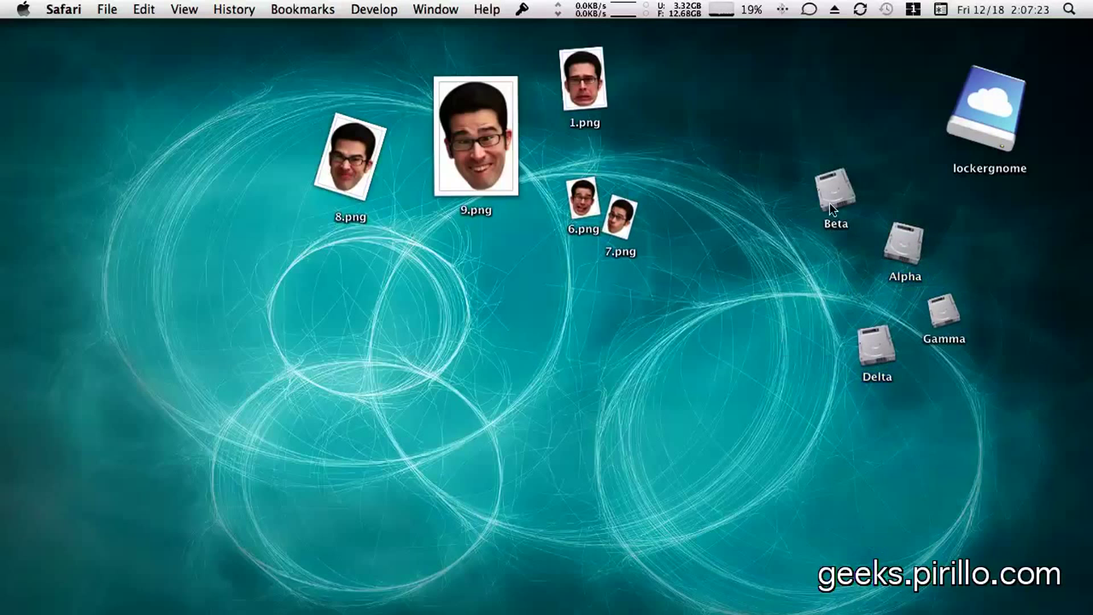
{"action": "left_click_drag", "start_coordinate": [829, 203], "coordinate": [822, 244]}
{"action": "right_click", "coordinate": [821, 243]}
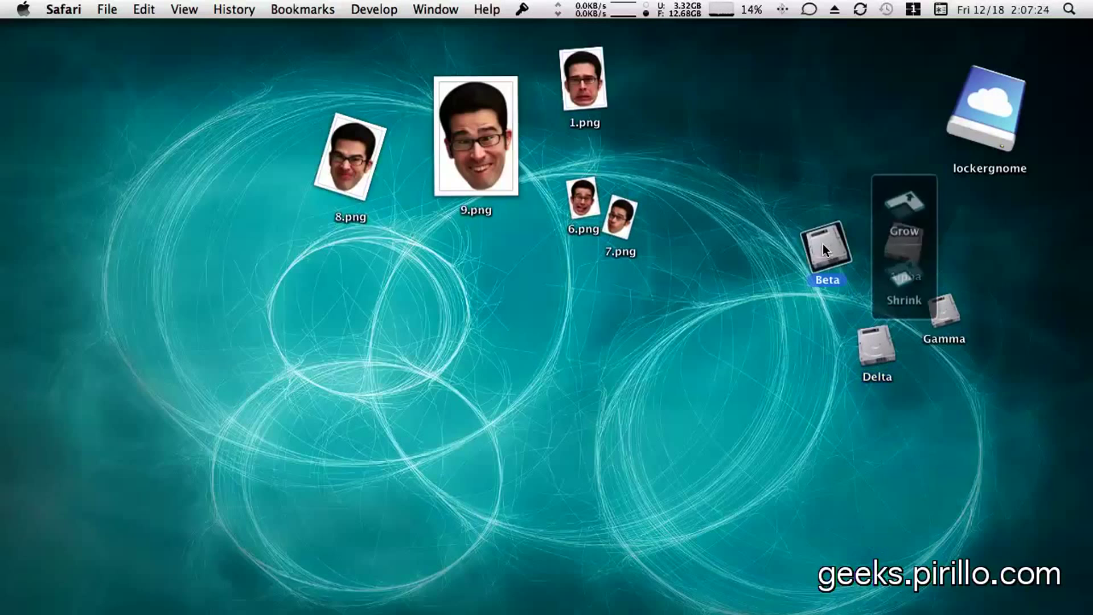
{"action": "left_click", "coordinate": [704, 307]}
{"action": "left_click_drag", "start_coordinate": [1006, 102], "coordinate": [843, 124]}
- Focus on the front wall and group 5.png, 4.png and 3.png together on its left half
{"action": "left_click", "coordinate": [695, 83]}
{"action": "double_click", "coordinate": [694, 83]}
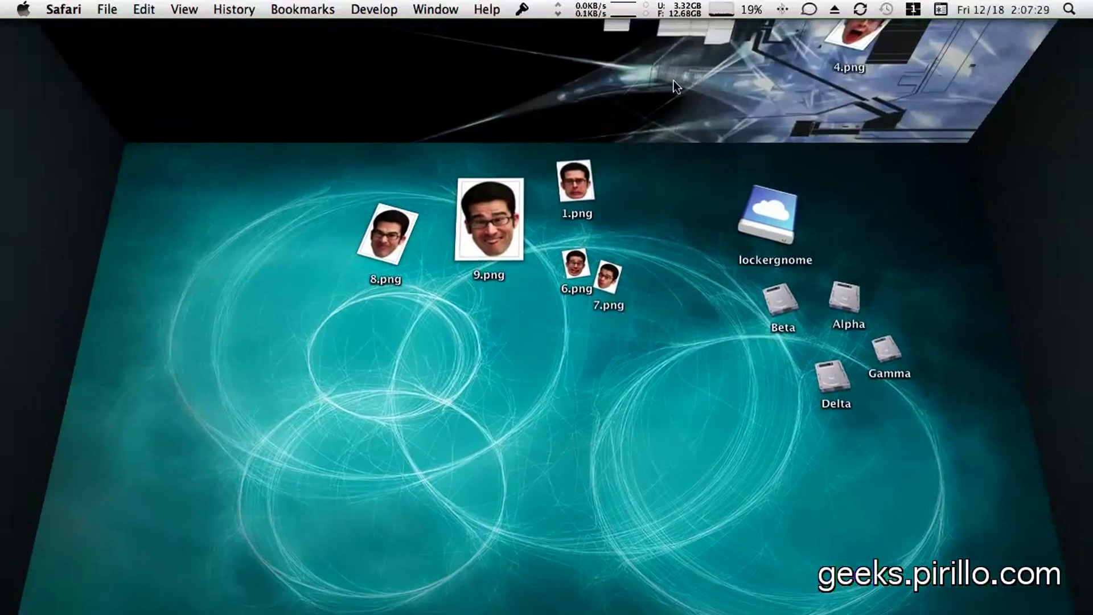
{"action": "double_click", "coordinate": [674, 81]}
{"action": "left_click", "coordinate": [725, 297]}
{"action": "left_click_drag", "start_coordinate": [725, 297], "coordinate": [507, 368]}
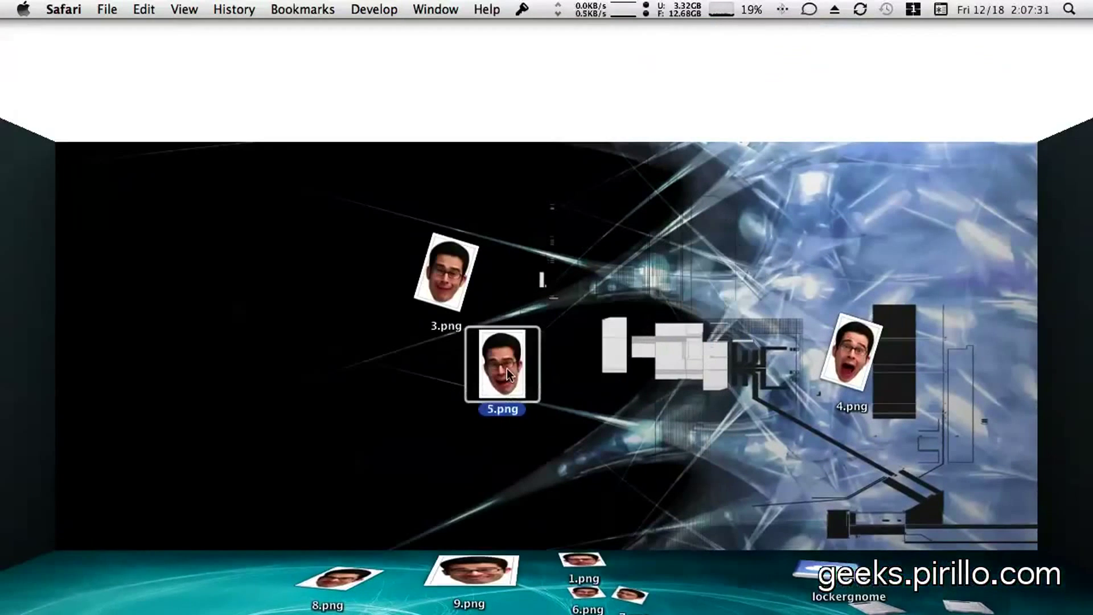
{"action": "left_click_drag", "start_coordinate": [866, 359], "coordinate": [350, 397]}
{"action": "left_click_drag", "start_coordinate": [466, 290], "coordinate": [325, 282]}
{"action": "left_click_drag", "start_coordinate": [504, 353], "coordinate": [420, 300]}
{"action": "left_click", "coordinate": [569, 291]}
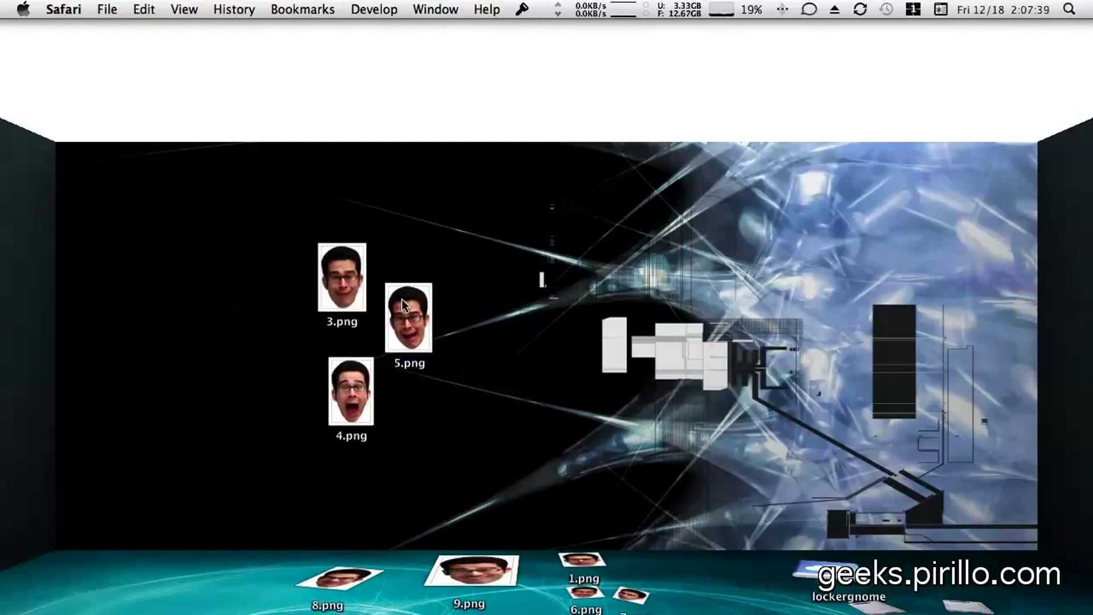
- Enlarge the three front-wall images and spread them out, with 3.png left, 4.png in the middle and 5.png right
{"action": "mouse_move", "coordinate": [476, 265]}
{"action": "left_mouse_down"}
{"action": "mouse_move", "coordinate": [285, 254]}
{"action": "mouse_move", "coordinate": [455, 310]}
{"action": "mouse_move", "coordinate": [614, 330]}
{"action": "mouse_move", "coordinate": [851, 326]}
{"action": "left_mouse_up"}
{"action": "left_click", "coordinate": [493, 309]}
{"action": "left_click_drag", "start_coordinate": [353, 437], "coordinate": [547, 418]}
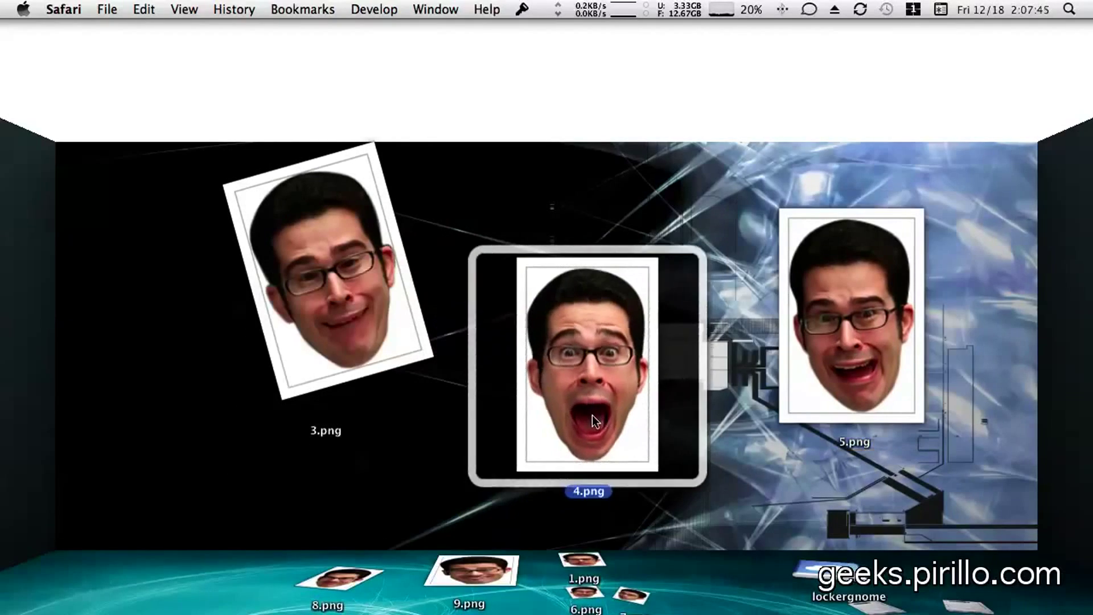
- Return to the floor, move its five images as a group toward the near left, and toss the four drives into the far left corner
{"action": "double_click", "coordinate": [696, 582]}
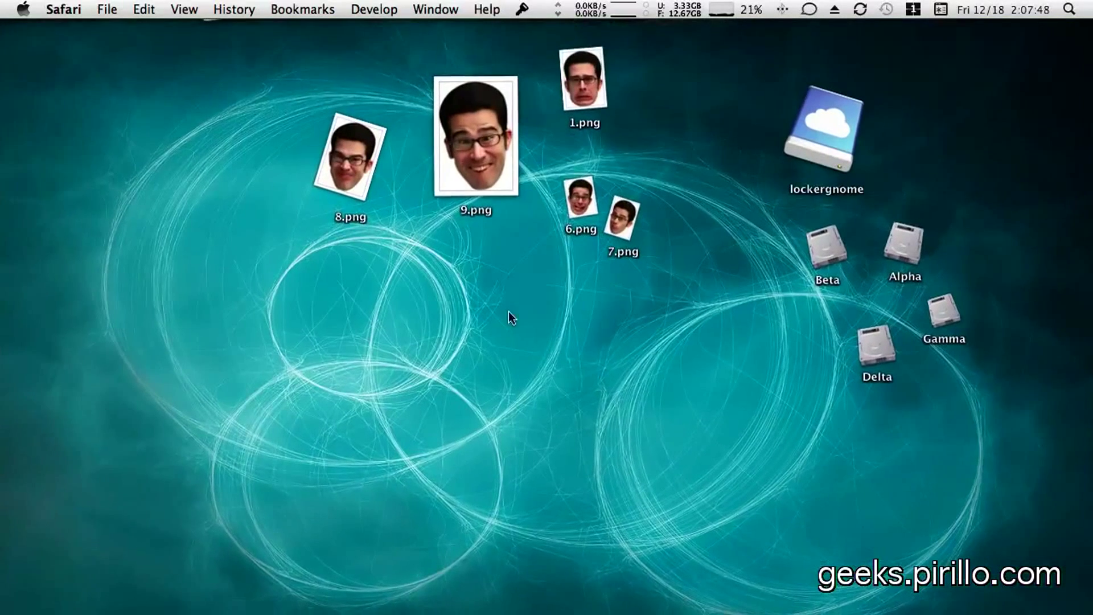
{"action": "mouse_move", "coordinate": [733, 329]}
{"action": "left_mouse_down"}
{"action": "mouse_move", "coordinate": [490, 259]}
{"action": "mouse_move", "coordinate": [368, 131]}
{"action": "mouse_move", "coordinate": [522, 53]}
{"action": "mouse_move", "coordinate": [555, 60]}
{"action": "mouse_move", "coordinate": [470, 343]}
{"action": "left_mouse_up"}
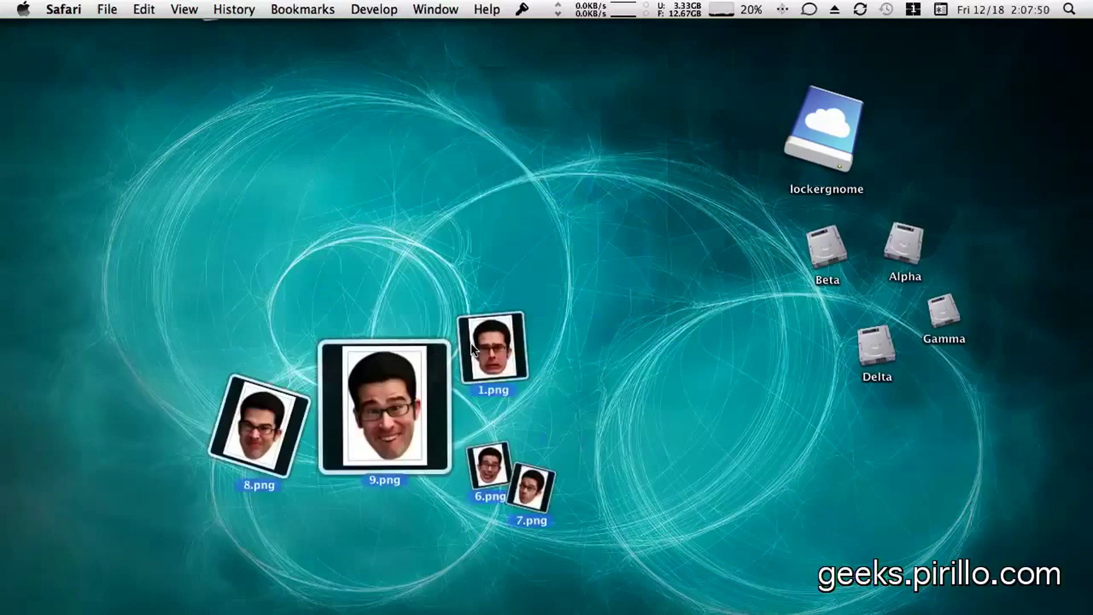
{"action": "left_click", "coordinate": [626, 329]}
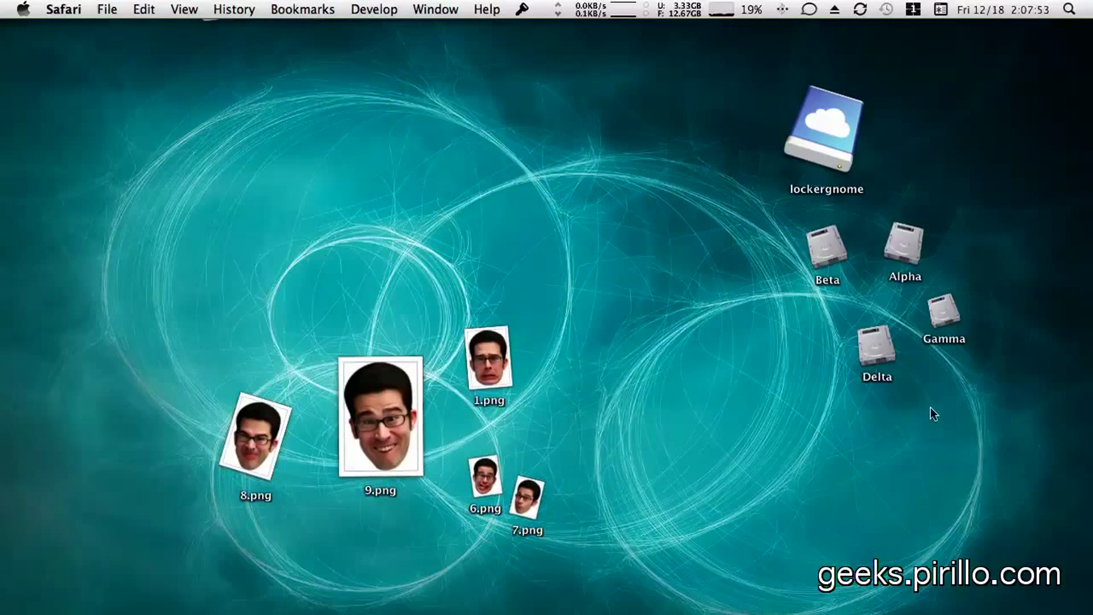
{"action": "mouse_move", "coordinate": [930, 408]}
{"action": "left_mouse_down"}
{"action": "mouse_move", "coordinate": [808, 222]}
{"action": "mouse_move", "coordinate": [947, 210]}
{"action": "mouse_move", "coordinate": [409, 139]}
{"action": "left_mouse_up"}
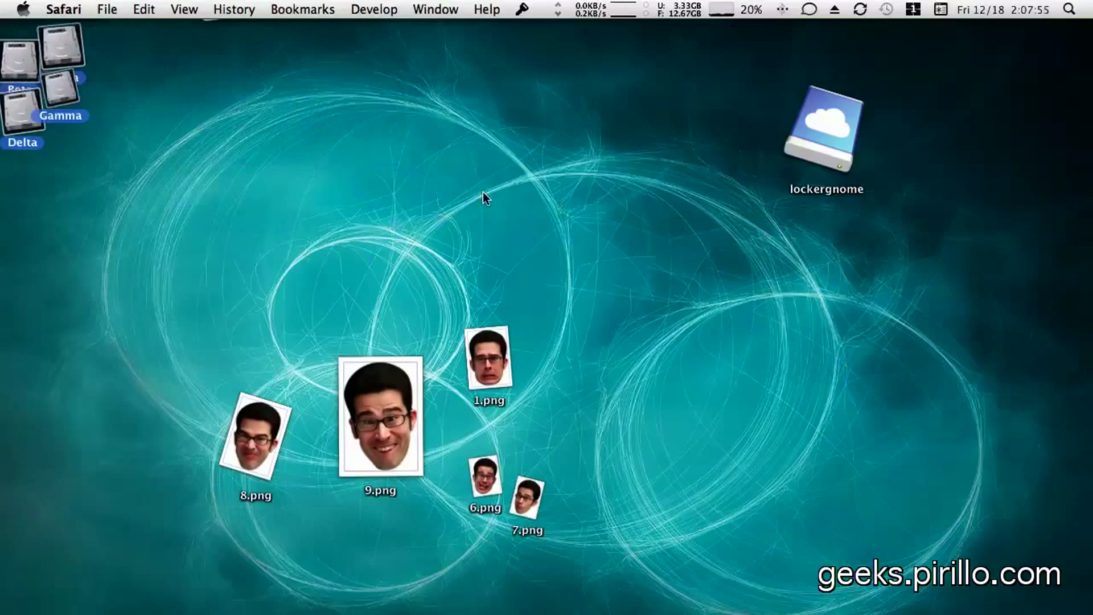
- On the left wall, enlarge the Delta drive and move it to the upper right, and place Beta below it
{"action": "left_click", "coordinate": [45, 196]}
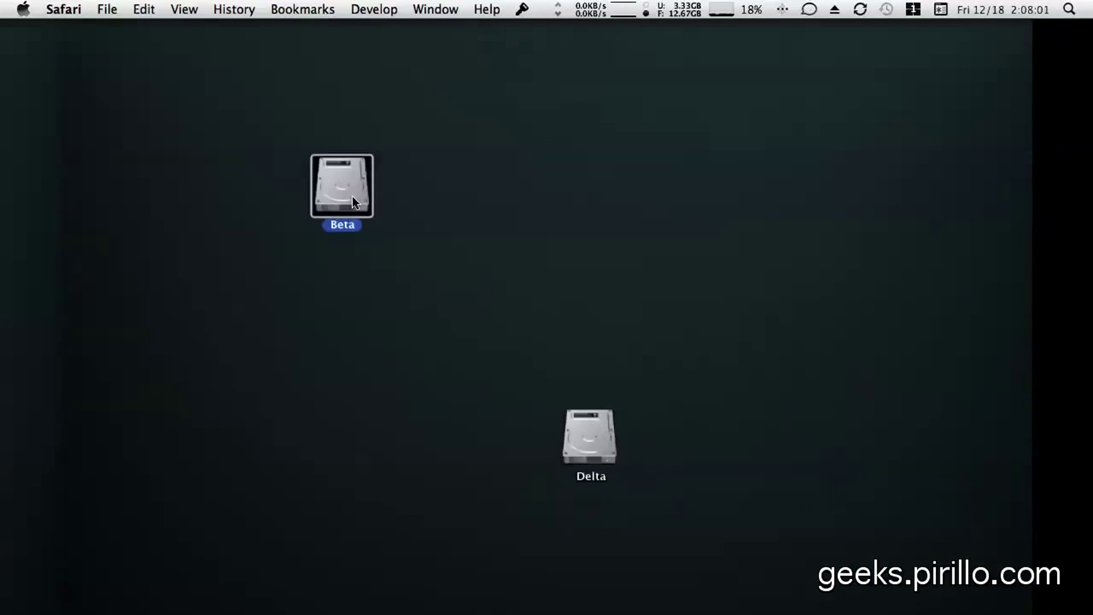
{"action": "mouse_move", "coordinate": [600, 376]}
{"action": "left_mouse_down"}
{"action": "mouse_move", "coordinate": [497, 488]}
{"action": "mouse_move", "coordinate": [698, 439]}
{"action": "left_mouse_up"}
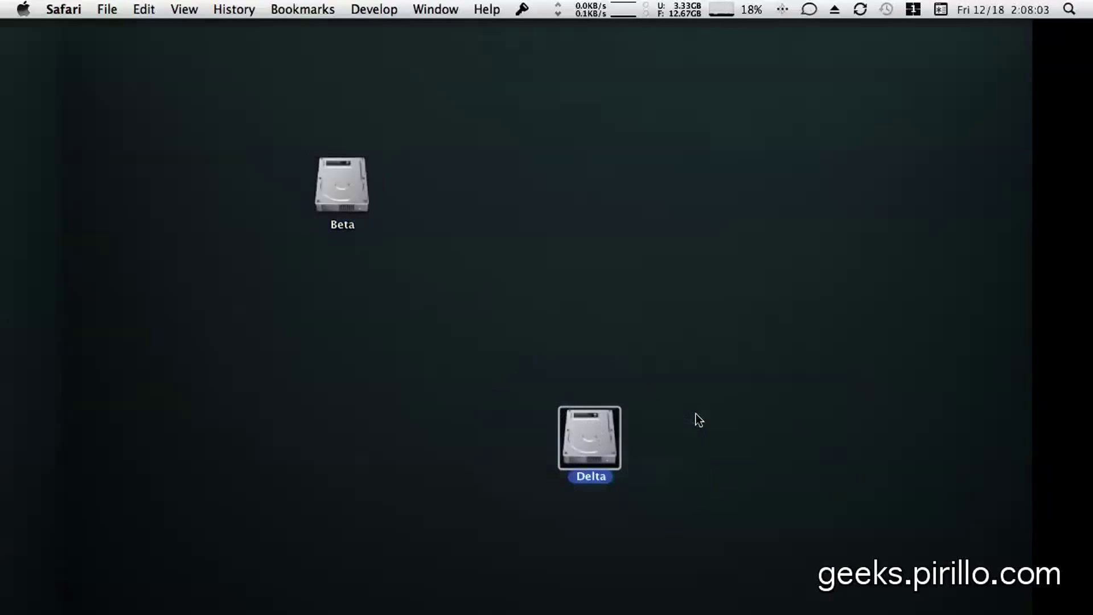
{"action": "left_click", "coordinate": [74, 415]}
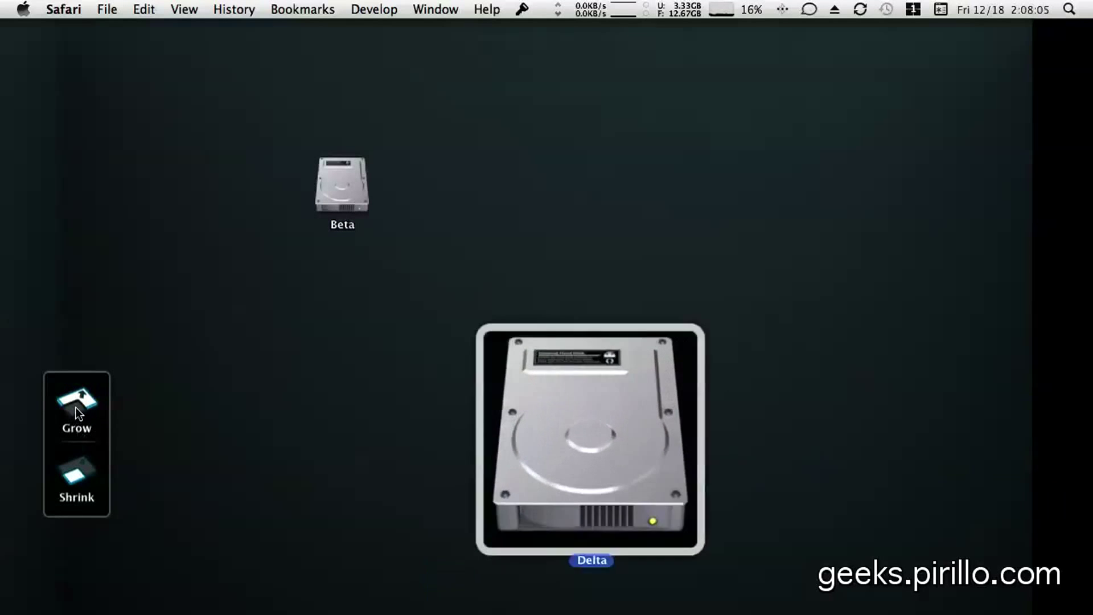
{"action": "left_click_drag", "start_coordinate": [699, 251], "coordinate": [846, 128]}
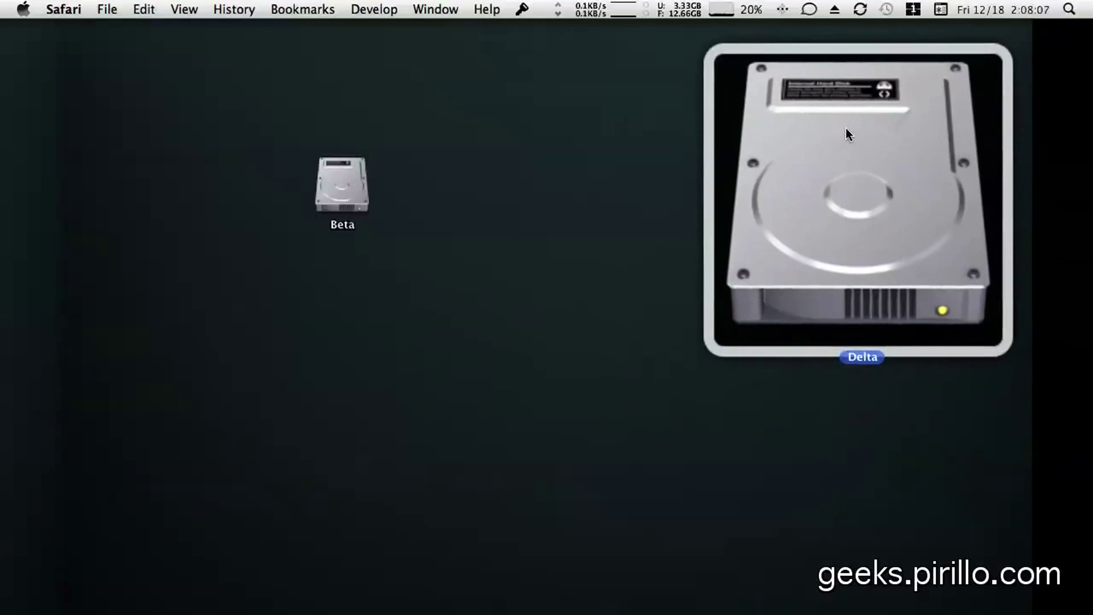
{"action": "left_click", "coordinate": [337, 166]}
{"action": "left_click_drag", "start_coordinate": [338, 171], "coordinate": [688, 407]}
- Switch to the right wall and move 2.png lower and further right on it
{"action": "double_click", "coordinate": [462, 446]}
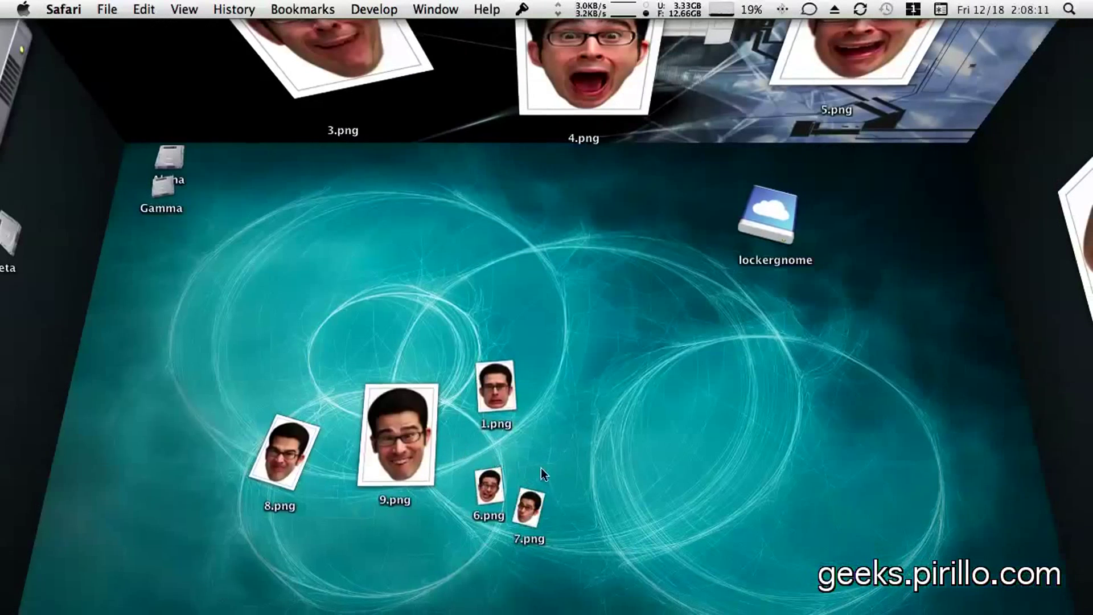
{"action": "double_click", "coordinate": [1049, 269]}
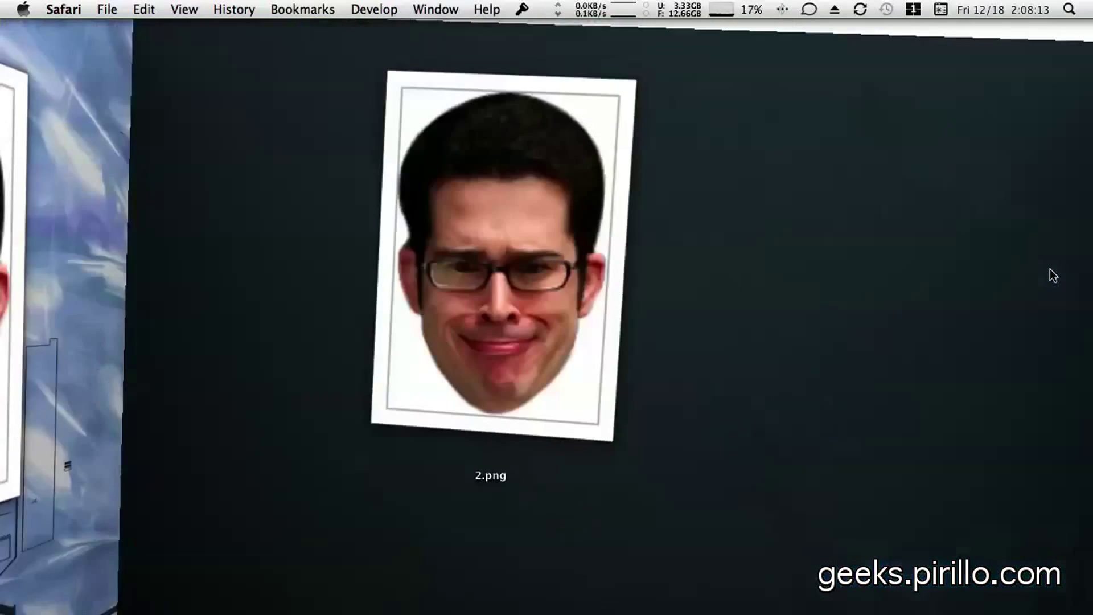
{"action": "double_click", "coordinate": [534, 310]}
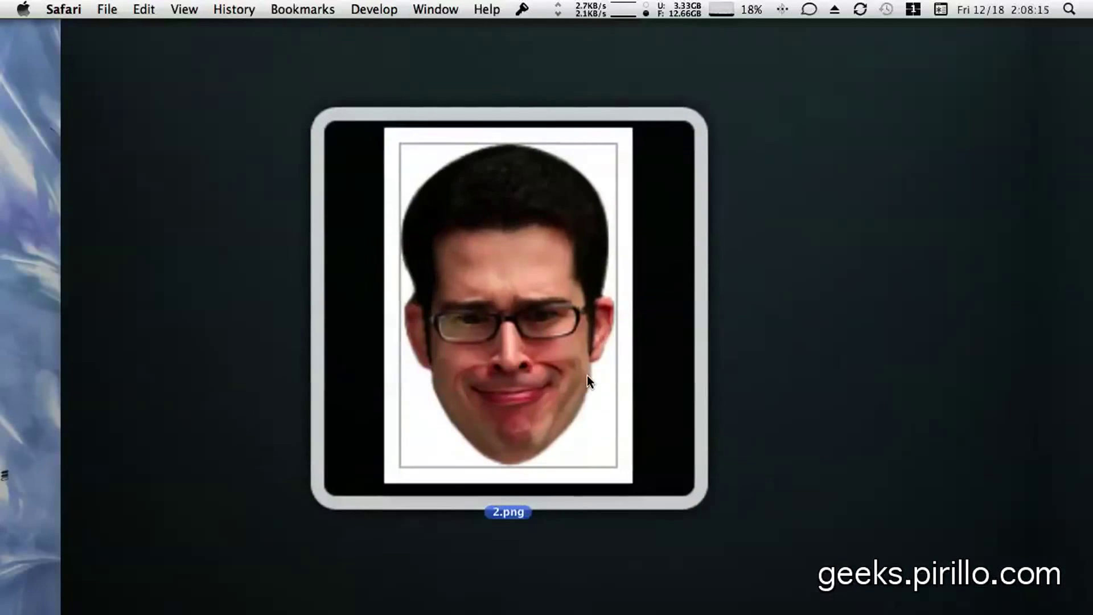
{"action": "left_click_drag", "start_coordinate": [629, 404], "coordinate": [774, 435]}
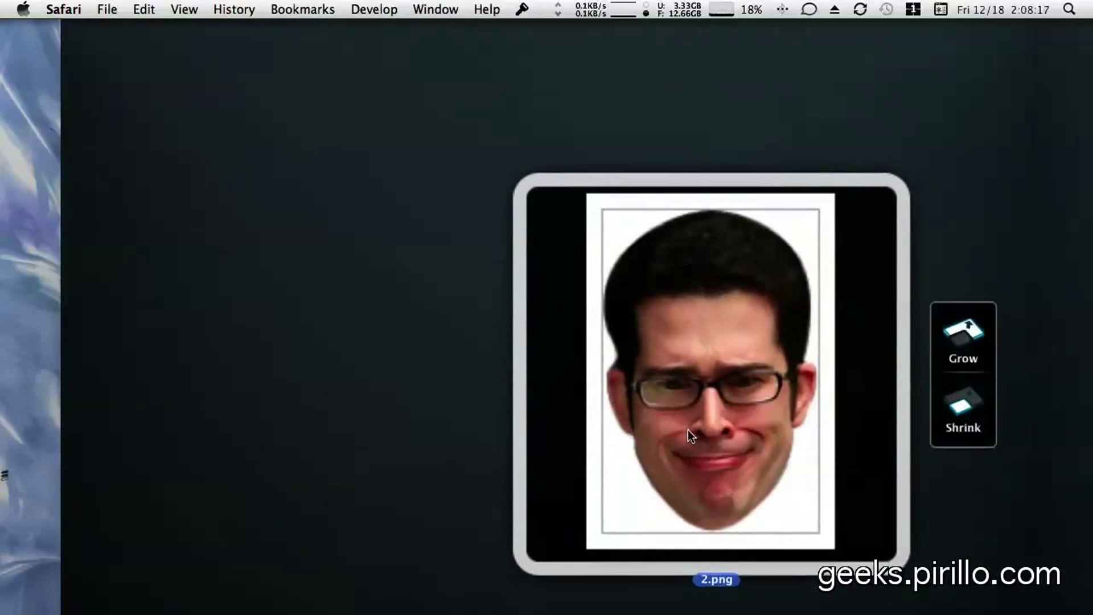